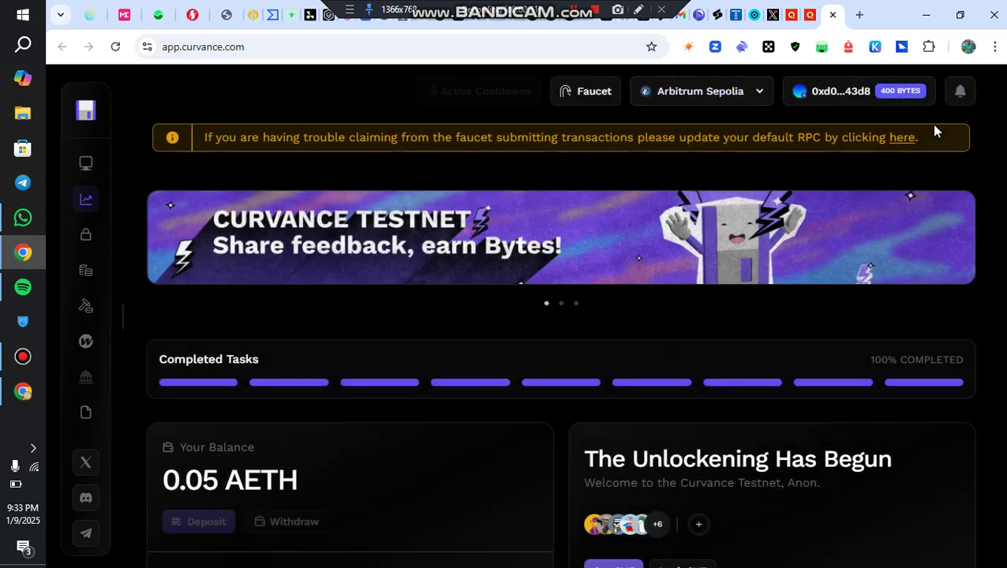
# Step: Review the Arbitrum Sepolia task list in the notifications panel, then close the panel
pyautogui.click(960, 92)
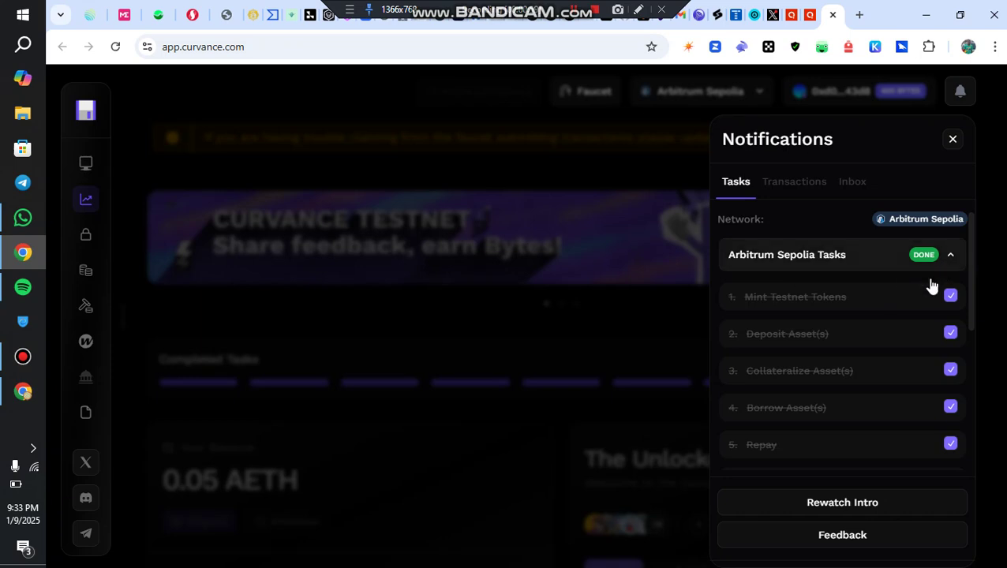
pyautogui.scroll(-2, 849, 359)
pyautogui.scroll(2, 865, 330)
pyautogui.click(951, 261)
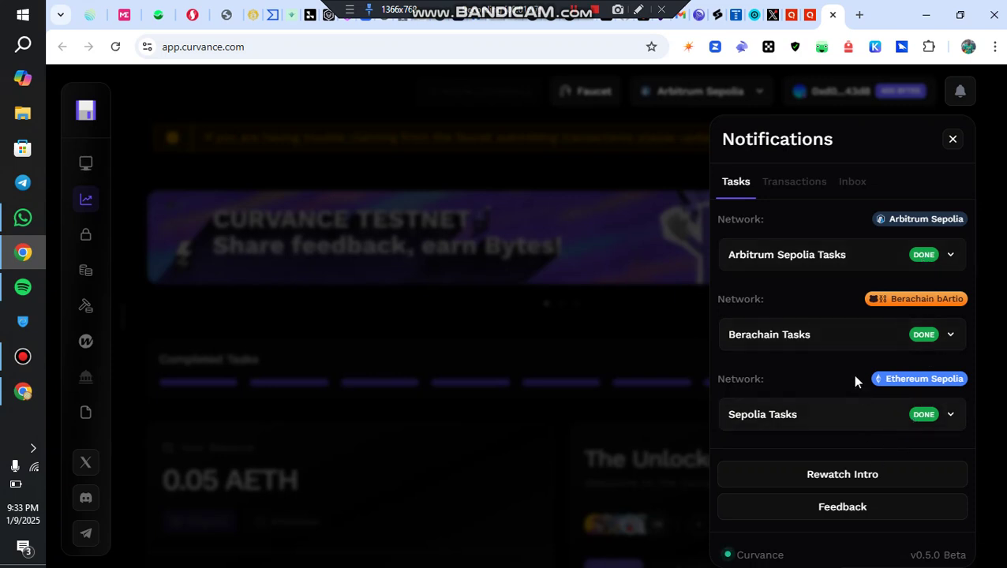
pyautogui.click(947, 258)
pyautogui.scroll(-1, 804, 323)
pyautogui.scroll(-1, 804, 347)
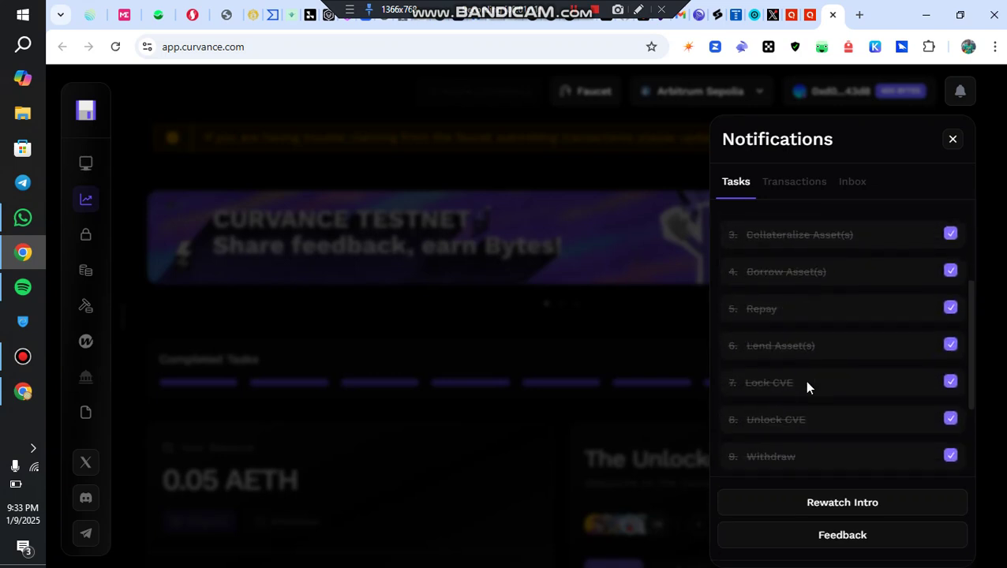
pyautogui.scroll(-1, 805, 387)
pyautogui.scroll(1, 813, 404)
pyautogui.scroll(2, 813, 387)
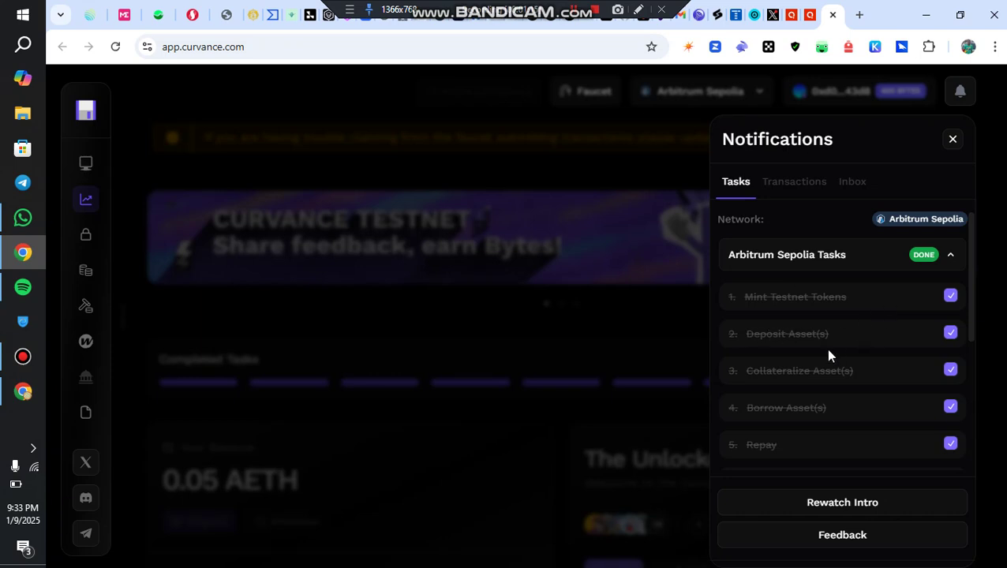
pyautogui.scroll(-1, 821, 355)
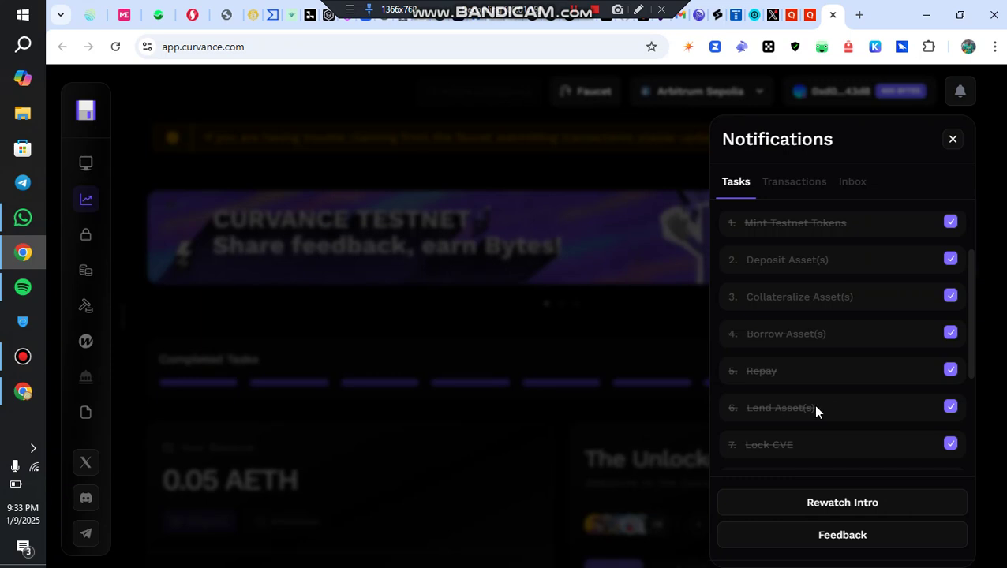
pyautogui.scroll(-1, 815, 409)
pyautogui.scroll(-1, 824, 386)
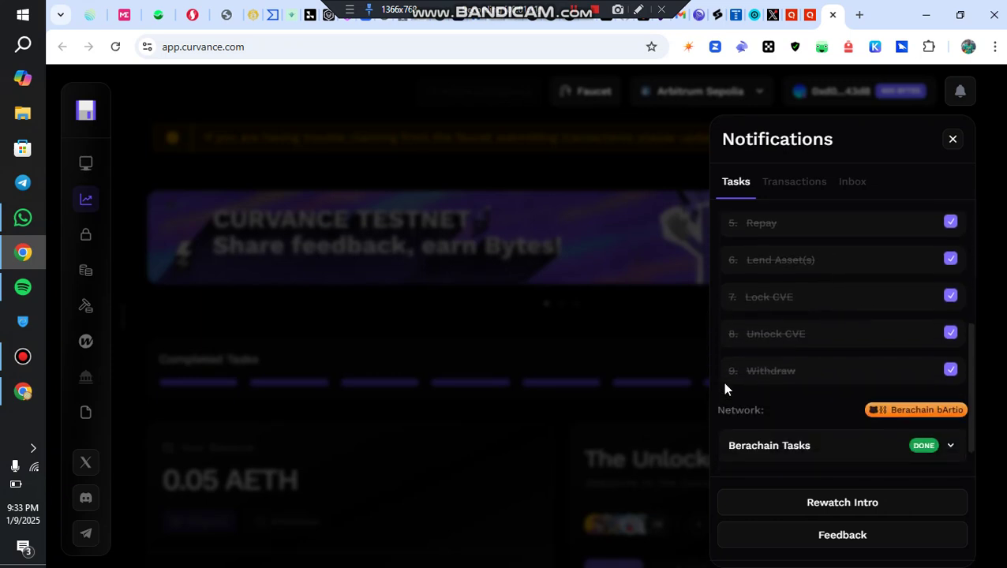
pyautogui.scroll(2, 853, 382)
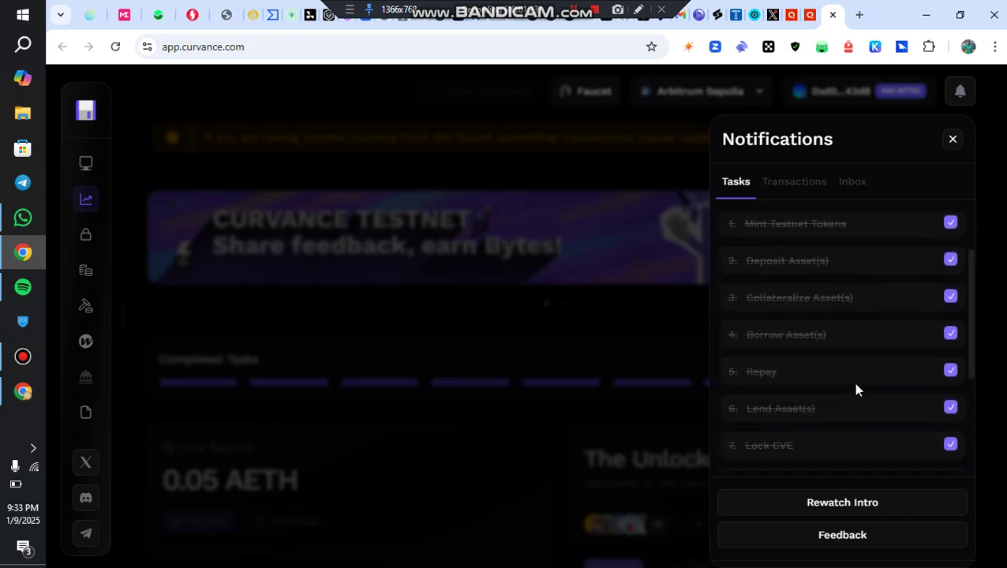
pyautogui.scroll(1, 868, 331)
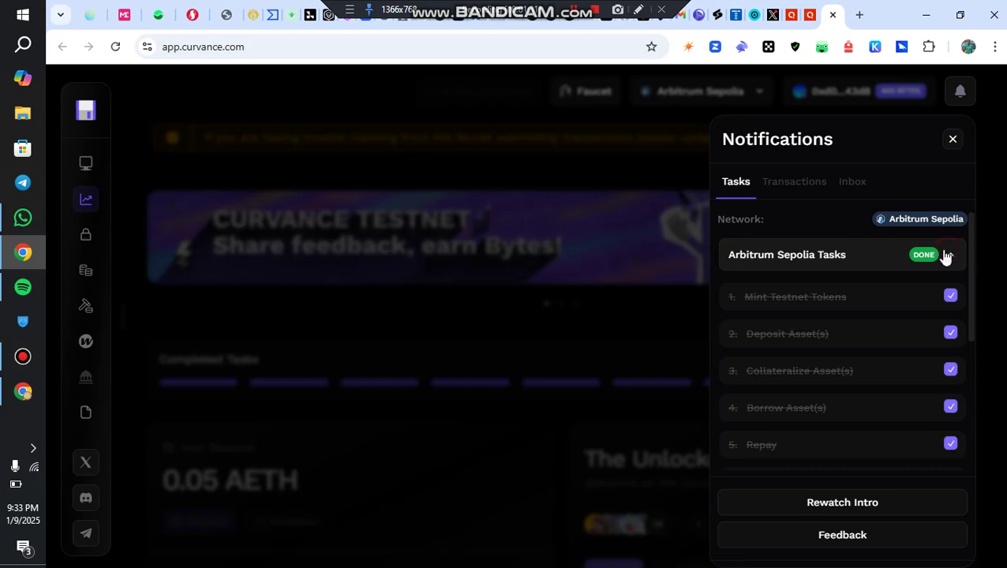
pyautogui.click(947, 255)
pyautogui.click(525, 377)
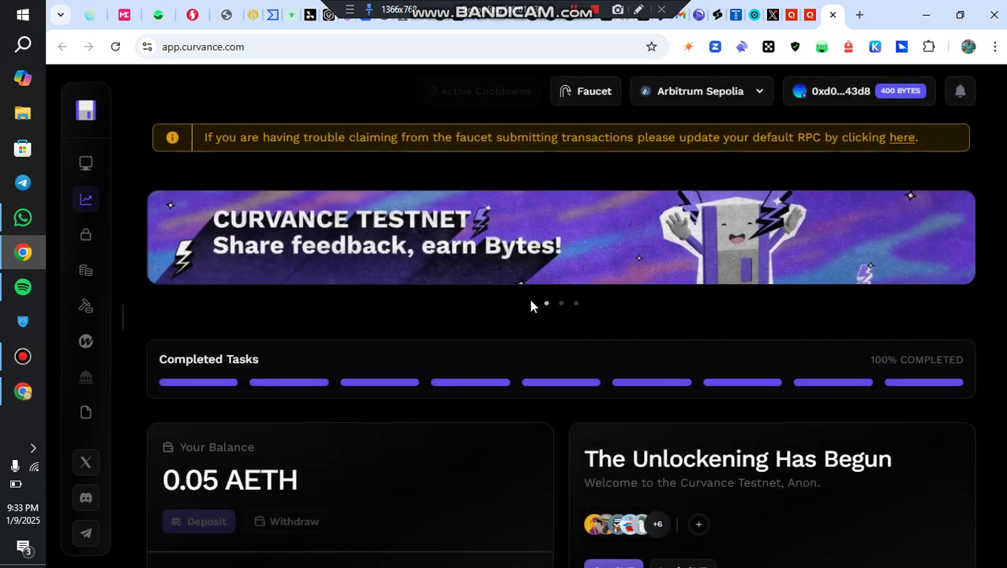
# Step: Request CVE from the faucet, then dismiss both faucet error messages
pyautogui.scroll(-2, 583, 446)
pyautogui.scroll(-1, 594, 442)
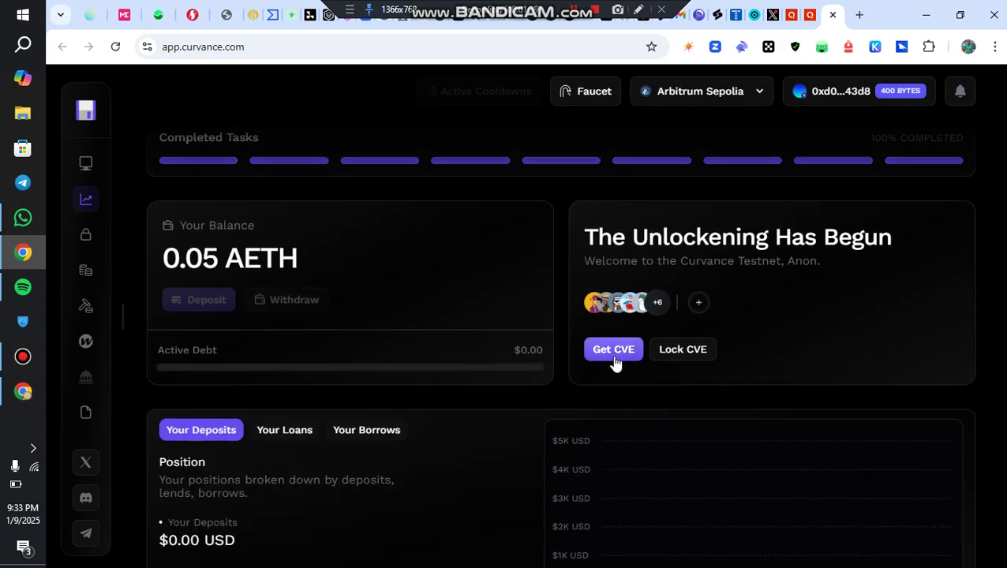
pyautogui.click(613, 355)
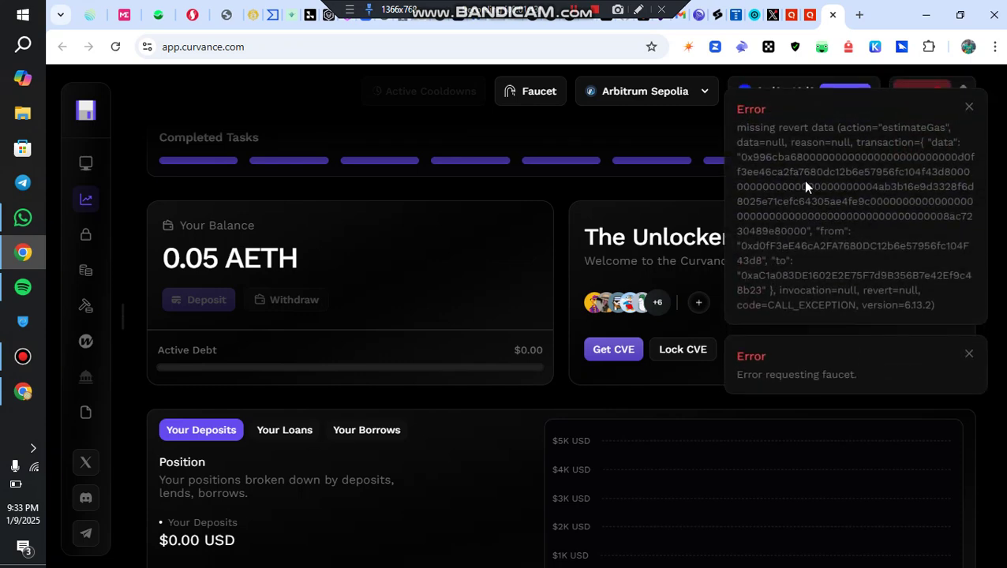
pyautogui.click(969, 108)
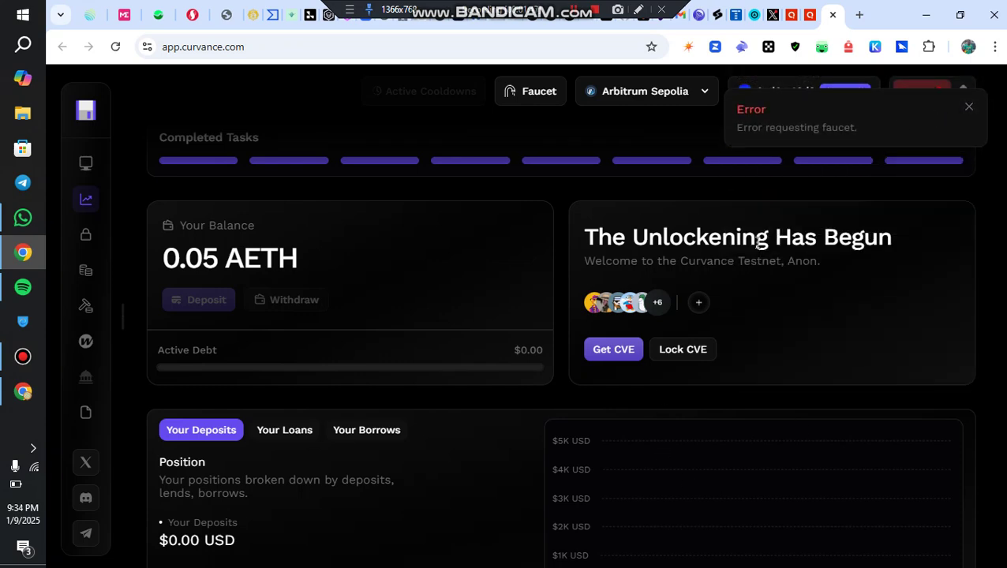
pyautogui.click(969, 107)
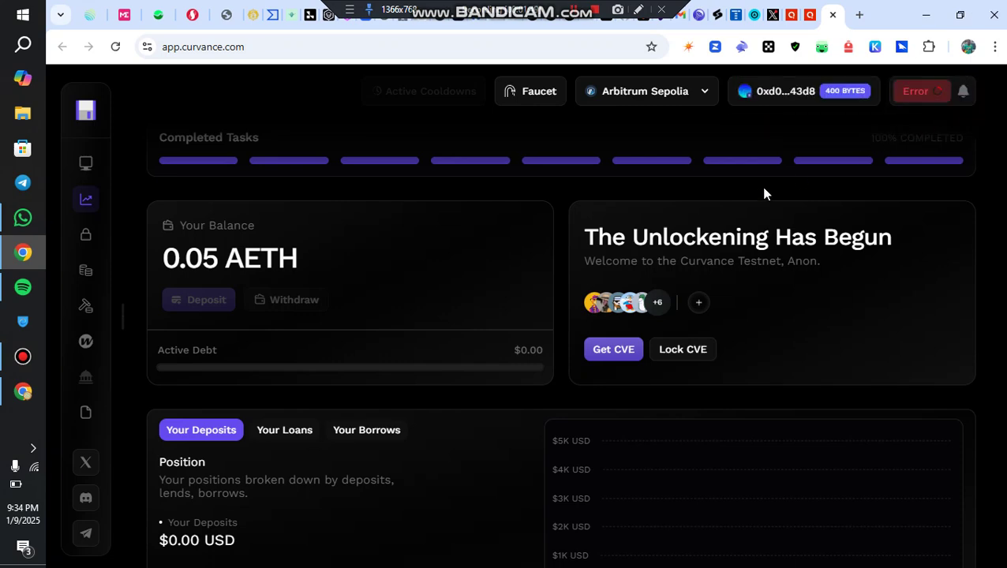
# Step: Scroll the page, recheck the task notifications panel, and close it
pyautogui.scroll(-2, 528, 391)
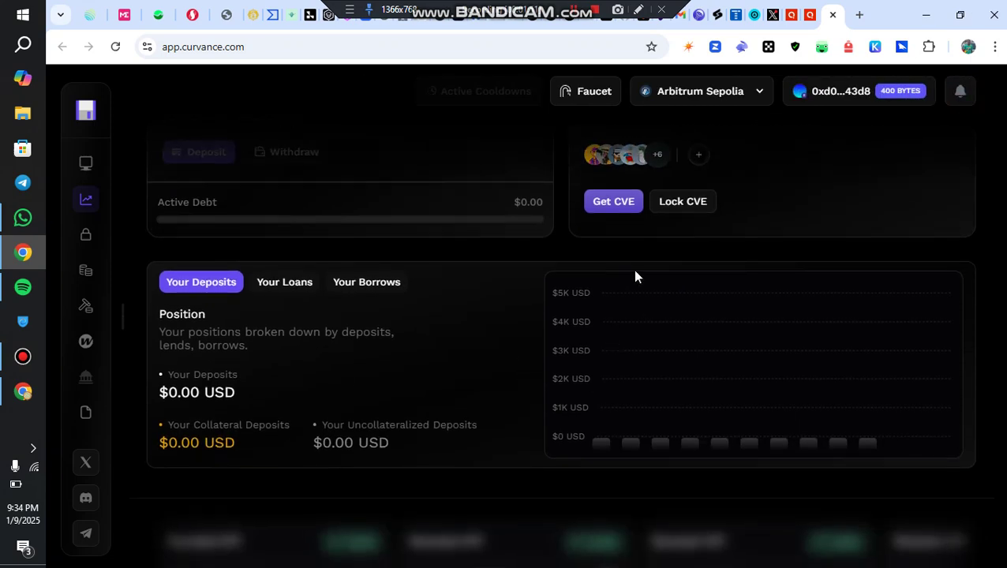
pyautogui.scroll(-4, 473, 355)
pyautogui.scroll(-1, 443, 389)
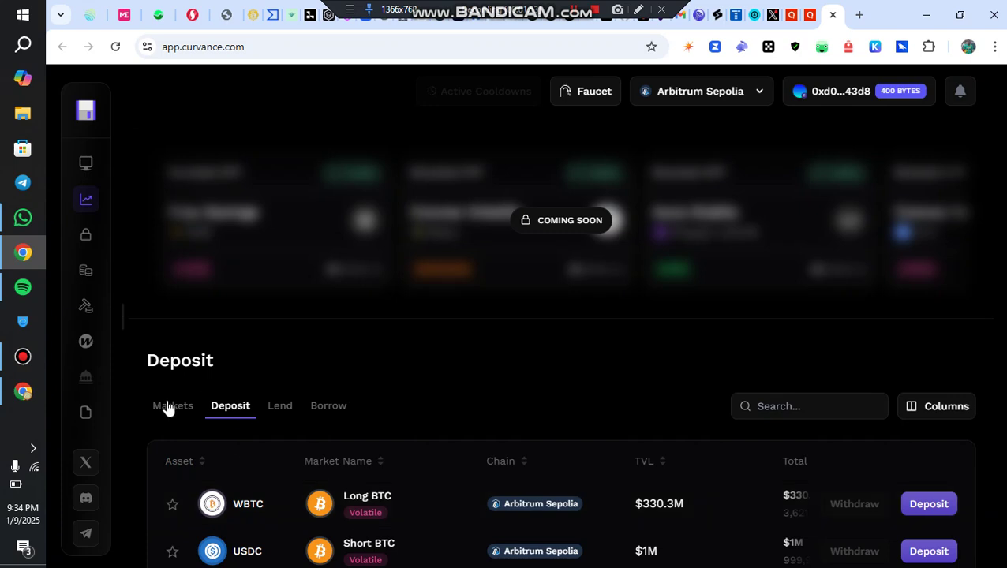
pyautogui.scroll(-2, 237, 442)
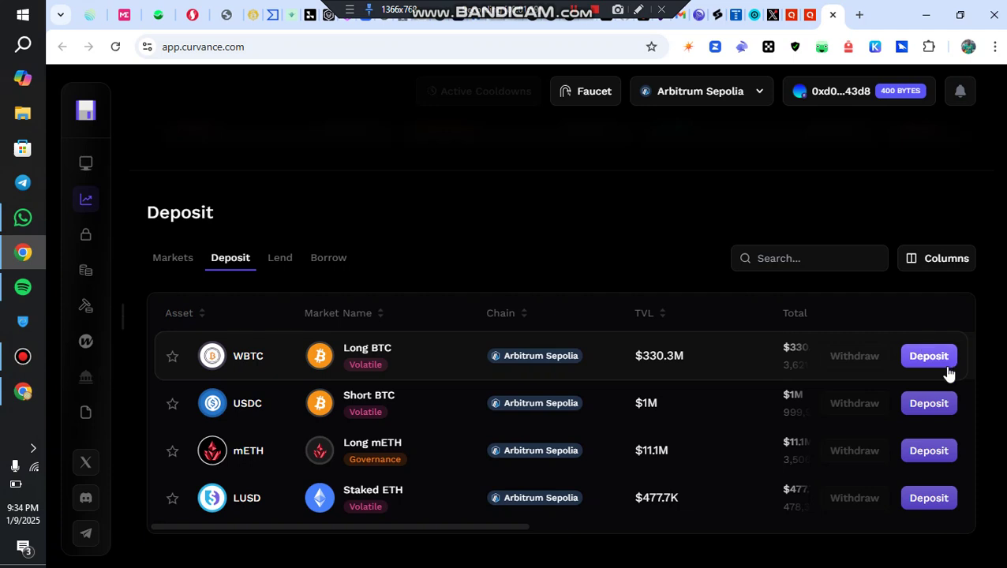
pyautogui.scroll(1, 947, 371)
pyautogui.scroll(1, 945, 353)
pyautogui.scroll(3, 962, 268)
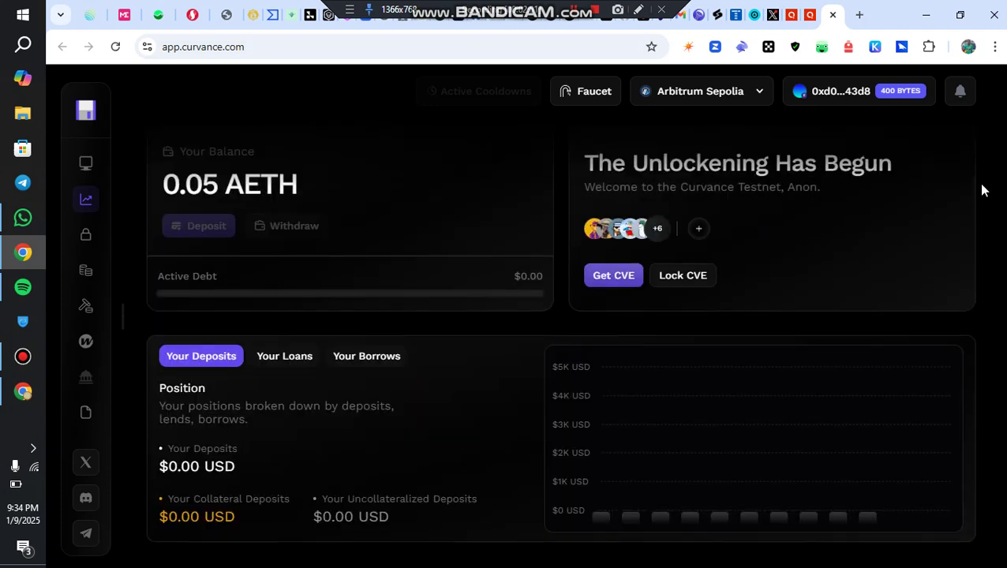
pyautogui.click(960, 95)
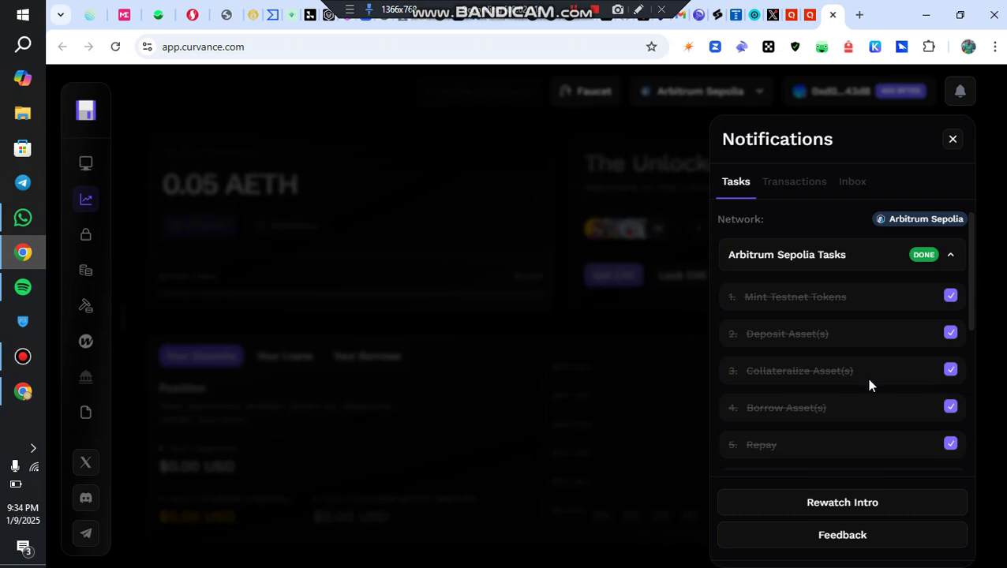
pyautogui.scroll(-1, 864, 382)
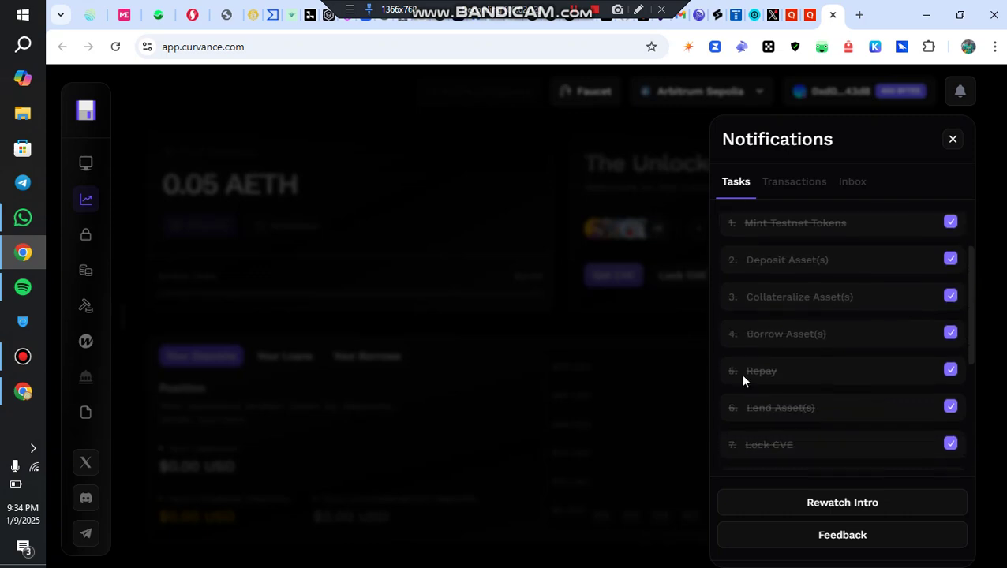
pyautogui.click(491, 324)
# Step: Close the WBTC deposit form, showing 0.00 WBTC available, without depositing
pyautogui.scroll(-4, 265, 362)
pyautogui.scroll(3, 276, 355)
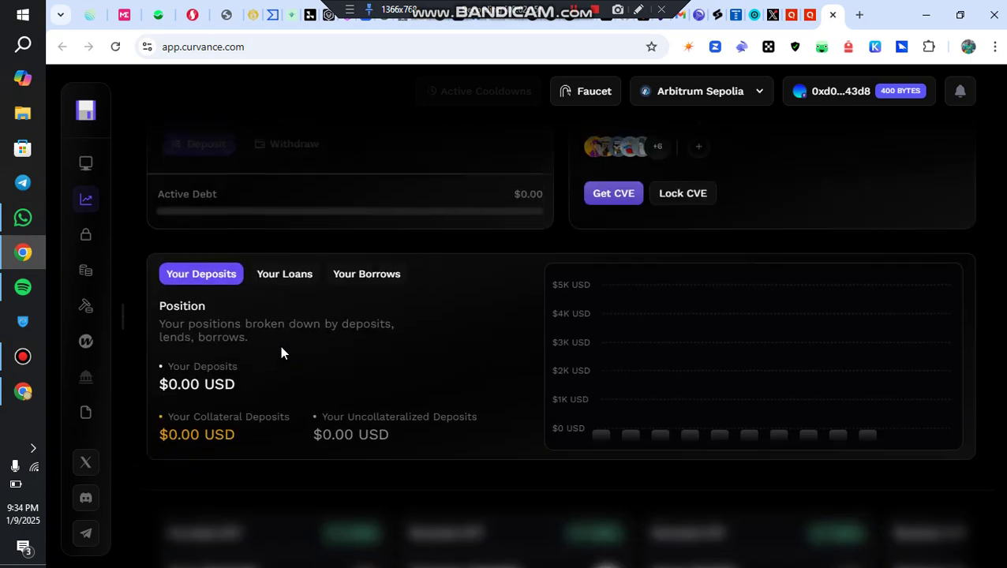
pyautogui.scroll(-5, 280, 353)
pyautogui.scroll(-1, 316, 428)
pyautogui.scroll(-1, 333, 393)
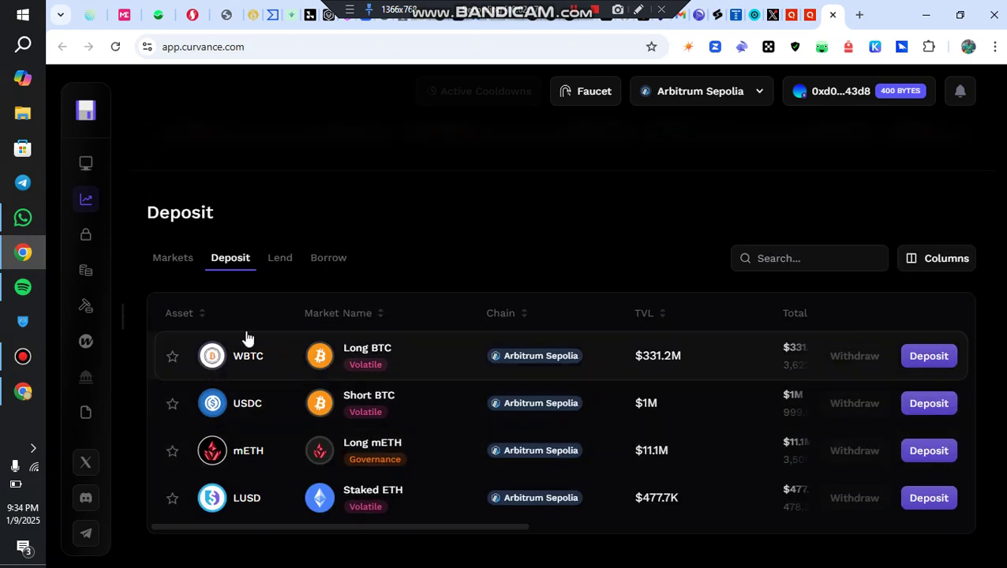
pyautogui.click(928, 361)
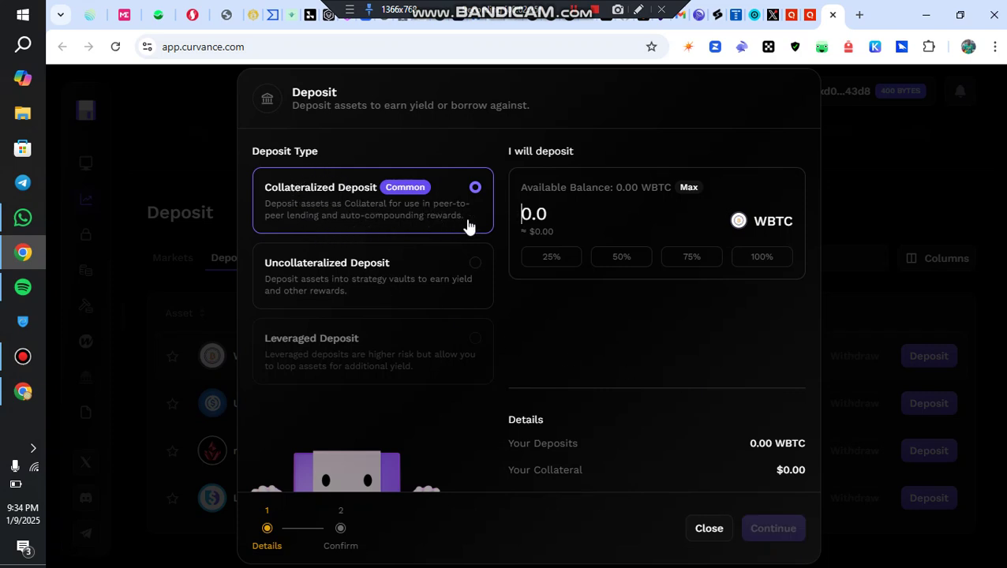
pyautogui.click(877, 203)
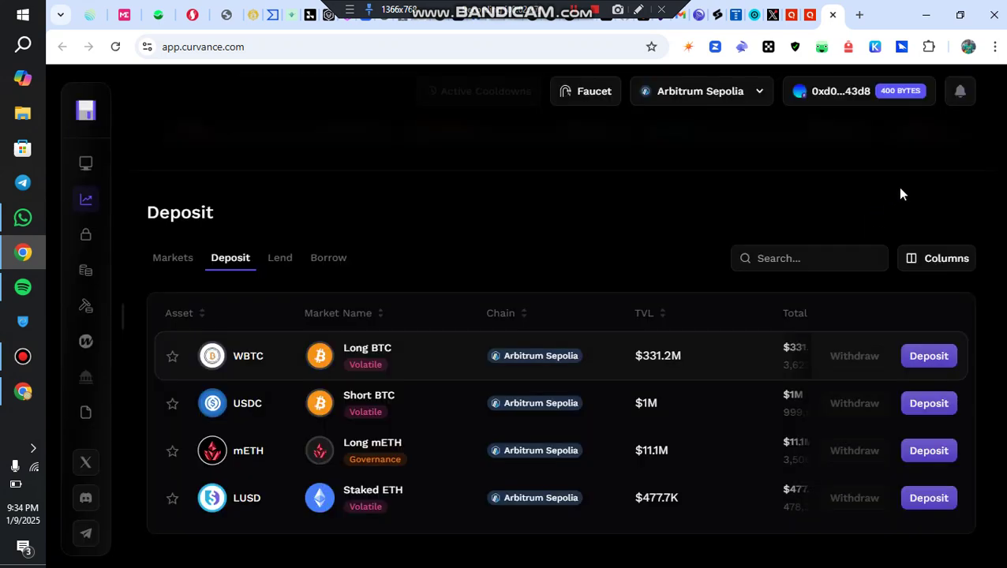
pyautogui.scroll(5, 902, 194)
pyautogui.click(959, 94)
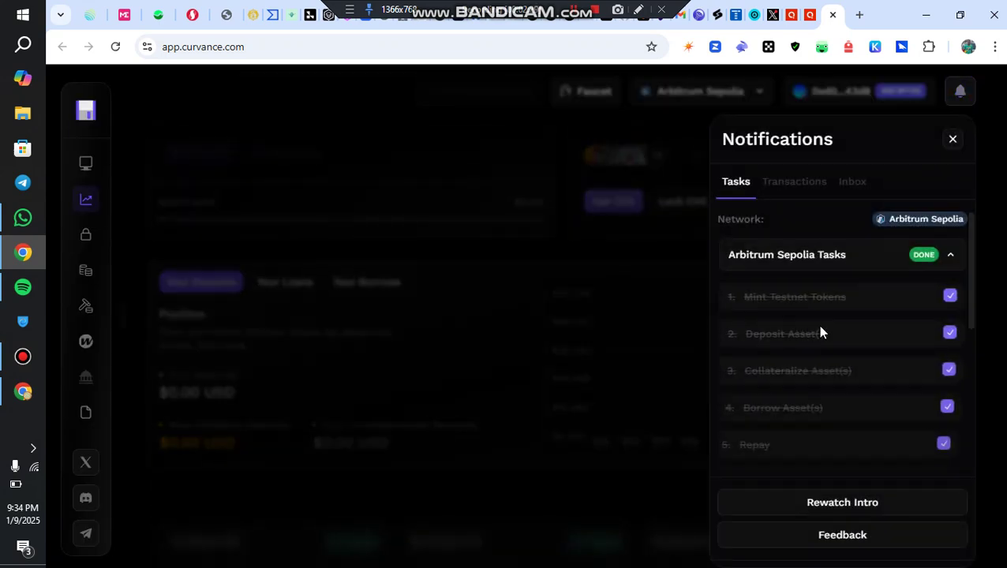
pyautogui.scroll(-2, 821, 418)
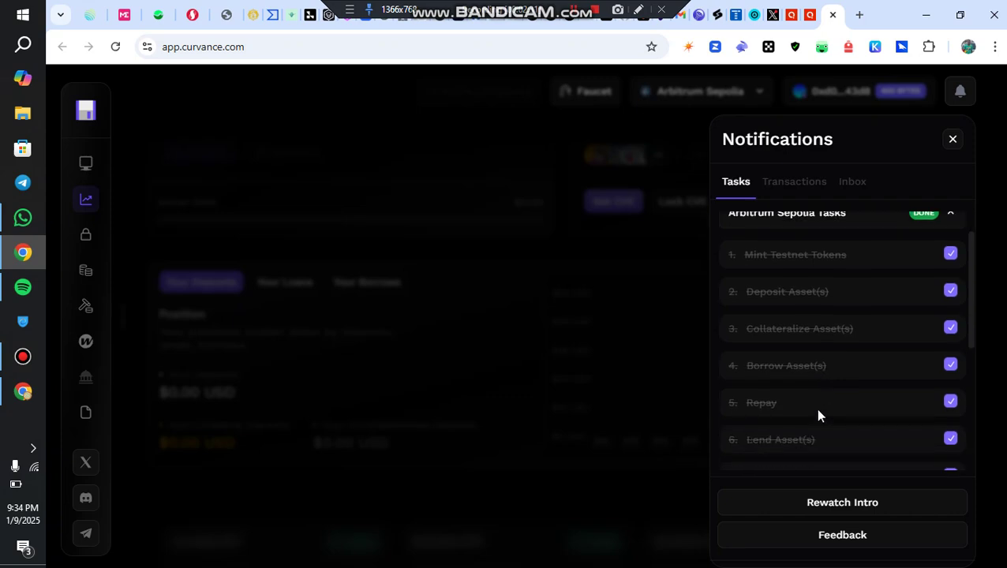
pyautogui.click(626, 324)
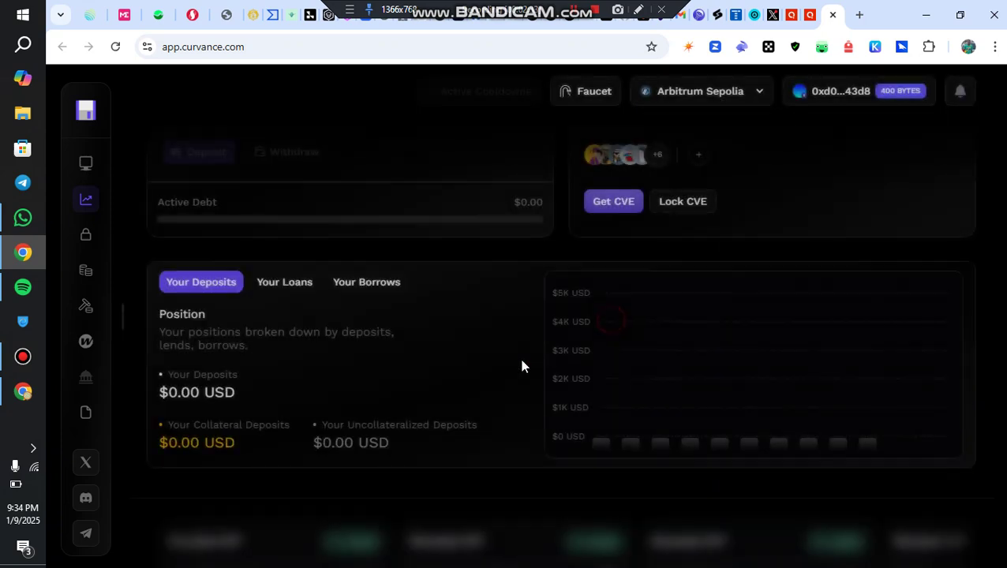
pyautogui.click(377, 423)
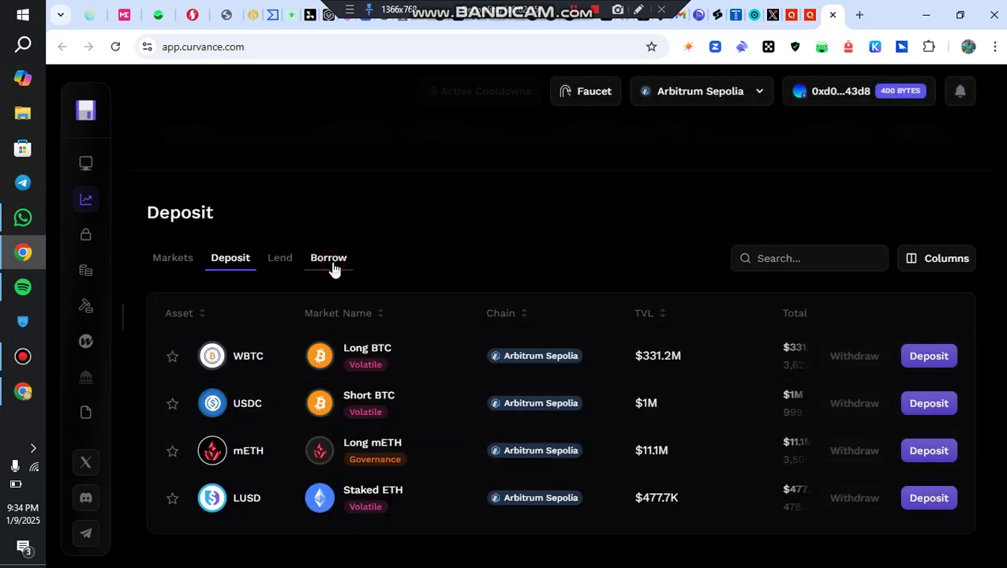
pyautogui.click(332, 264)
pyautogui.scroll(8, 681, 396)
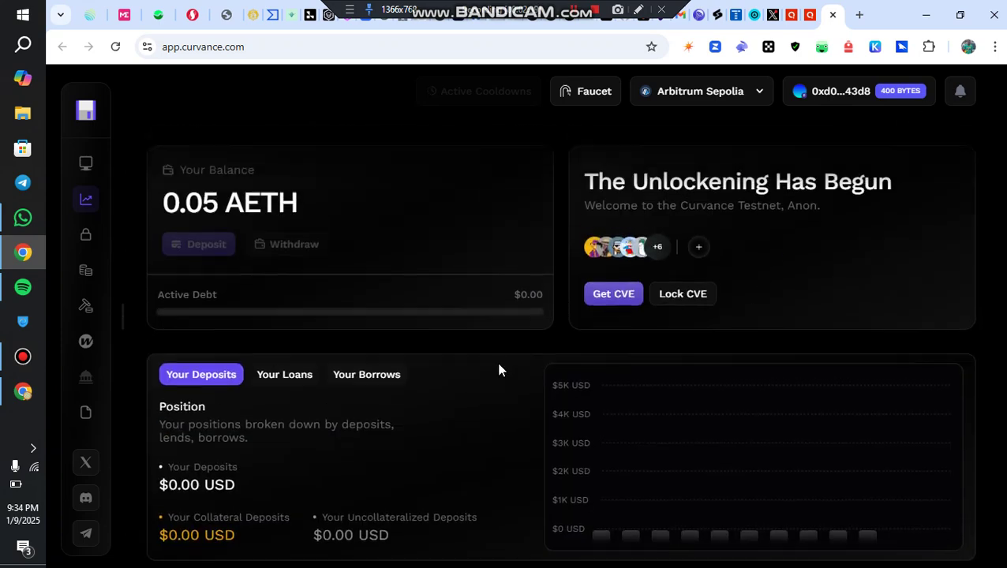
pyautogui.scroll(4, 496, 359)
pyautogui.click(957, 95)
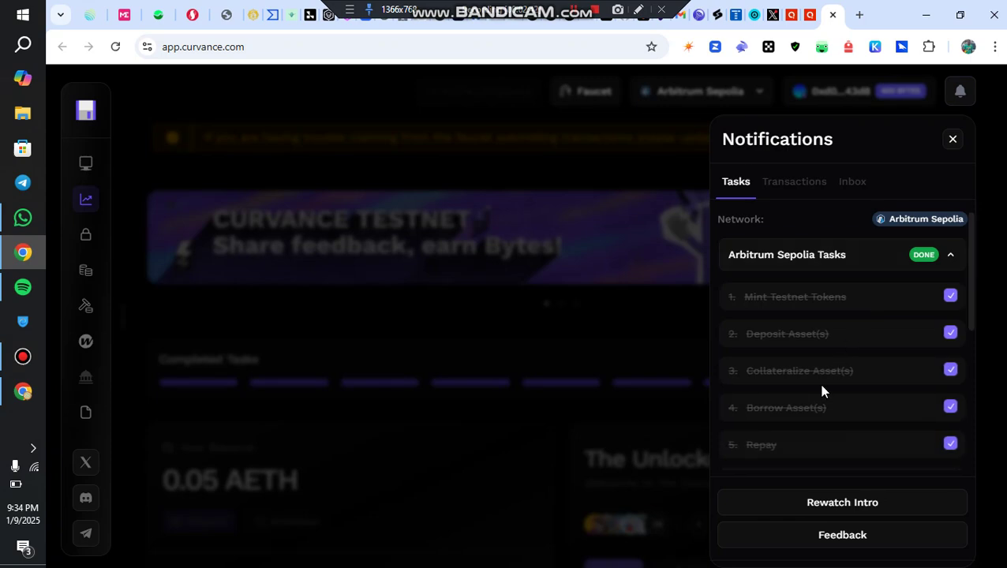
pyautogui.scroll(-1, 821, 391)
pyautogui.click(479, 371)
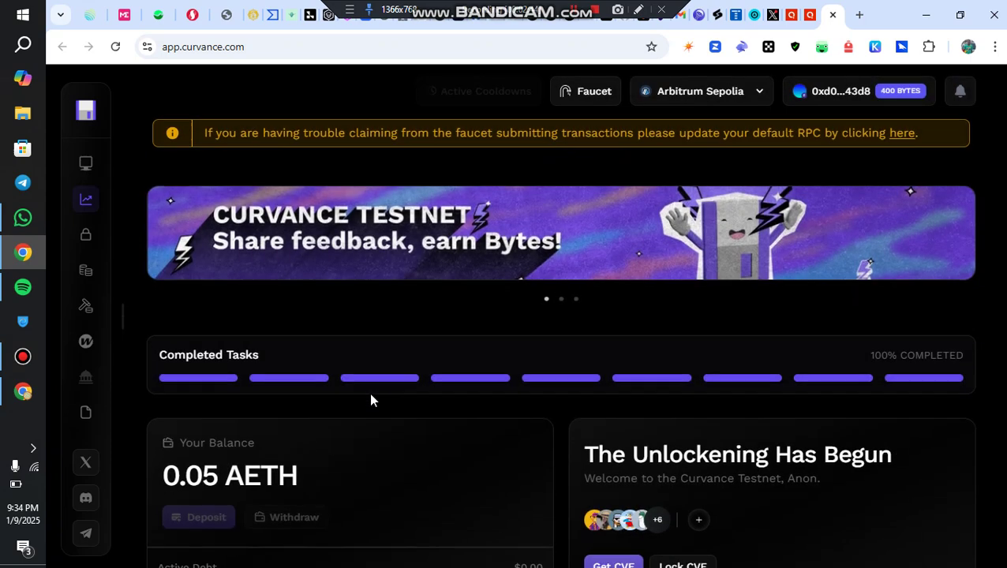
pyautogui.scroll(-4, 371, 400)
pyautogui.scroll(-3, 297, 456)
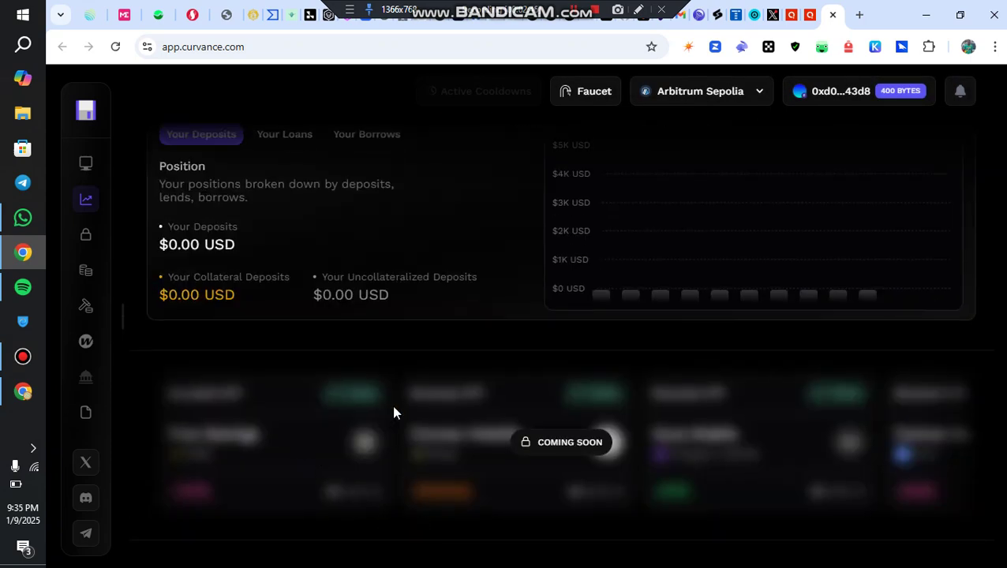
pyautogui.scroll(-2, 344, 377)
pyautogui.scroll(-2, 289, 414)
pyautogui.click(161, 331)
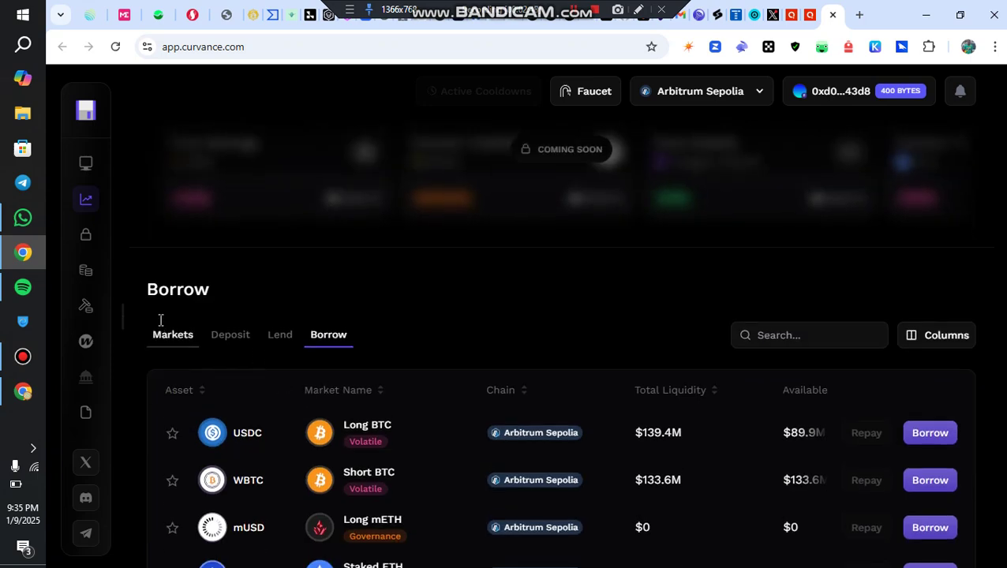
pyautogui.scroll(5, 197, 296)
pyautogui.scroll(5, 213, 297)
pyautogui.scroll(2, 255, 298)
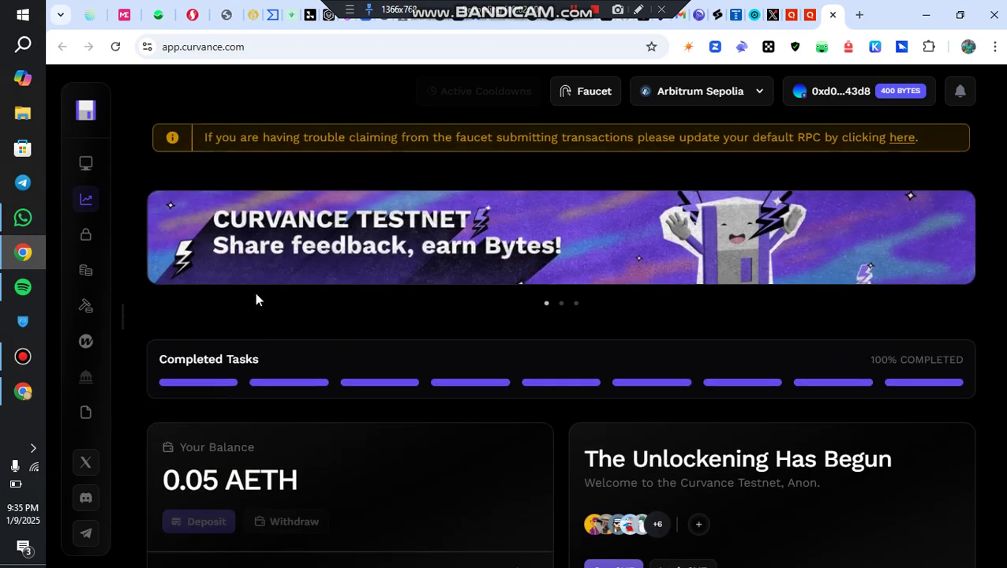
pyautogui.scroll(-3, 278, 292)
pyautogui.scroll(-1, 282, 311)
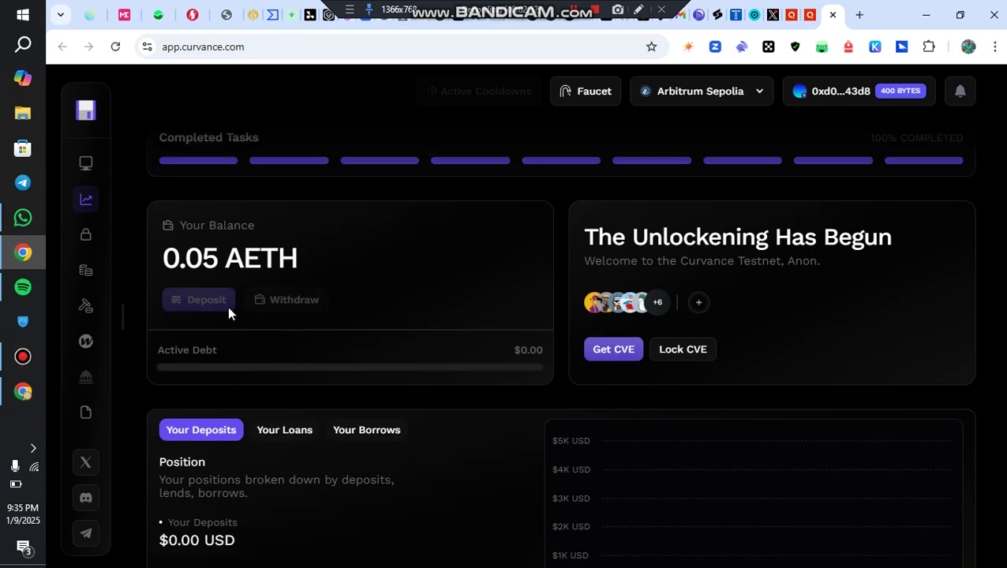
pyautogui.scroll(-1, 229, 311)
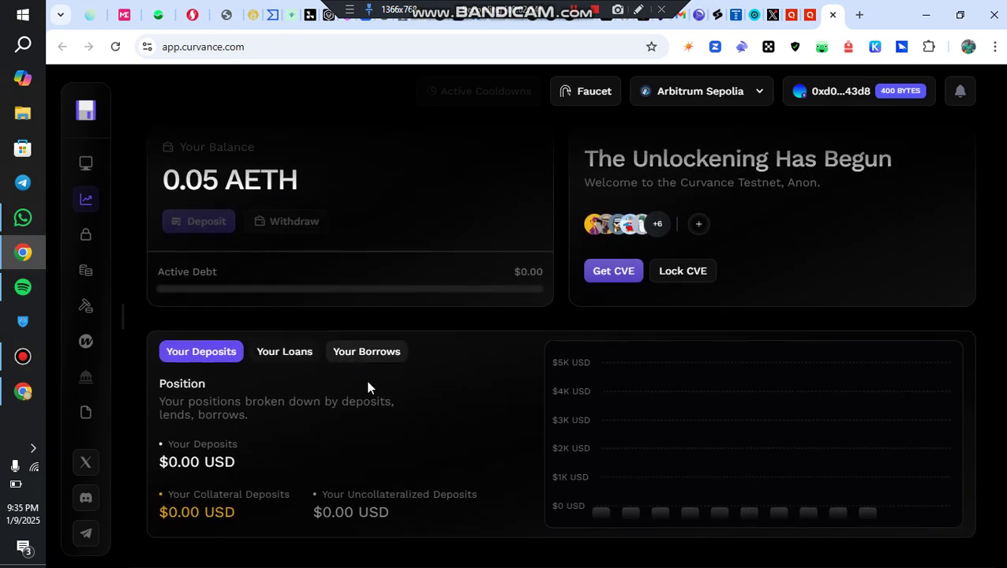
pyautogui.scroll(-4, 368, 386)
pyautogui.scroll(-4, 377, 422)
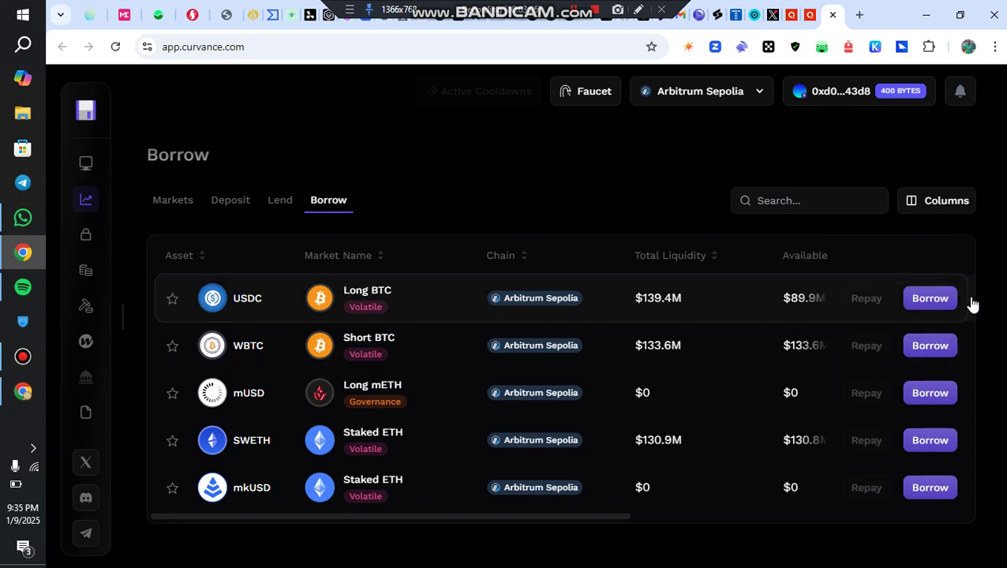
pyautogui.scroll(5, 758, 307)
pyautogui.scroll(2, 805, 276)
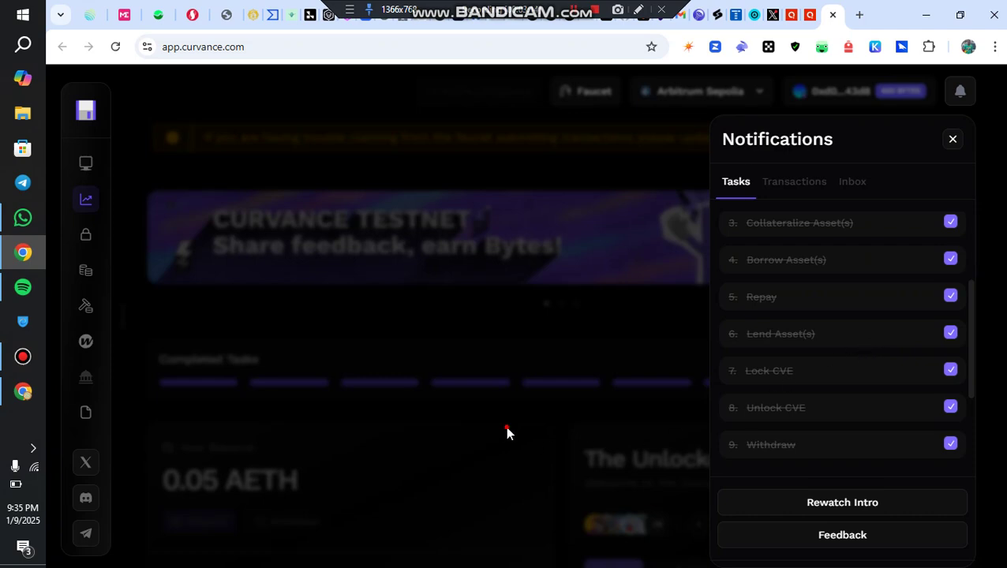
# Step: Close the task checklist, view the lending markets, and return to the balance and CVE cards
pyautogui.click(507, 432)
pyautogui.scroll(-5, 216, 294)
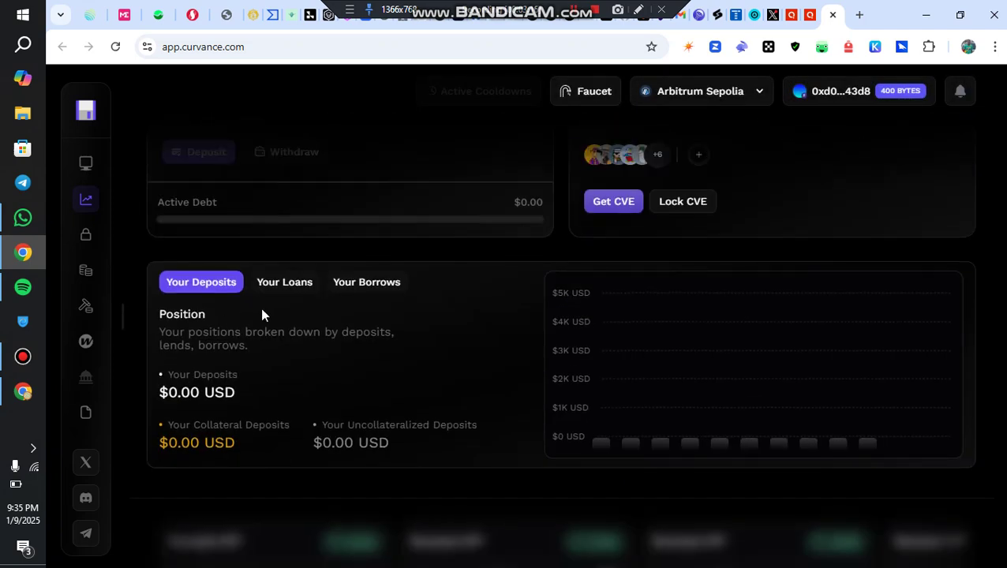
pyautogui.scroll(-5, 291, 304)
pyautogui.click(281, 331)
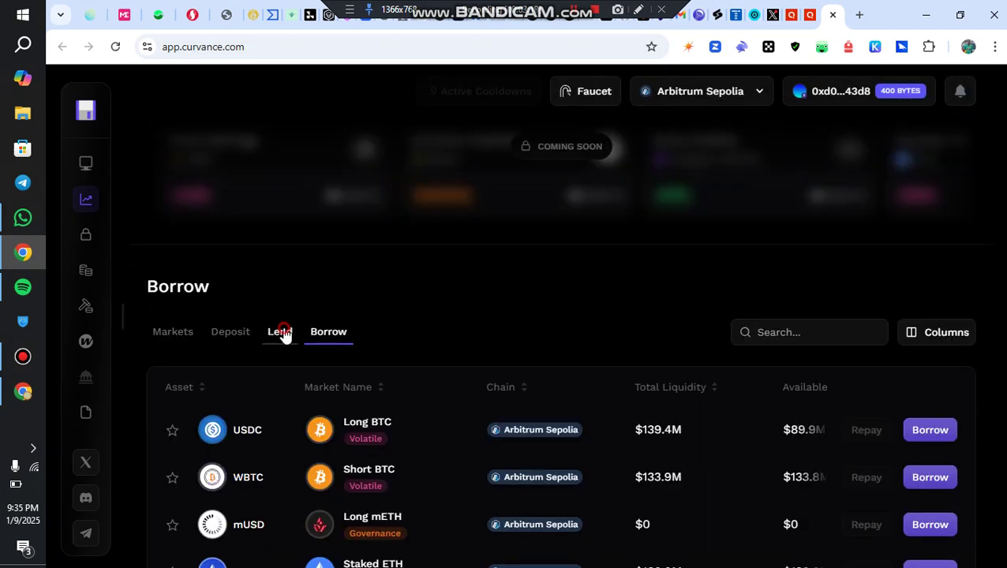
pyautogui.moveTo(552, 429)
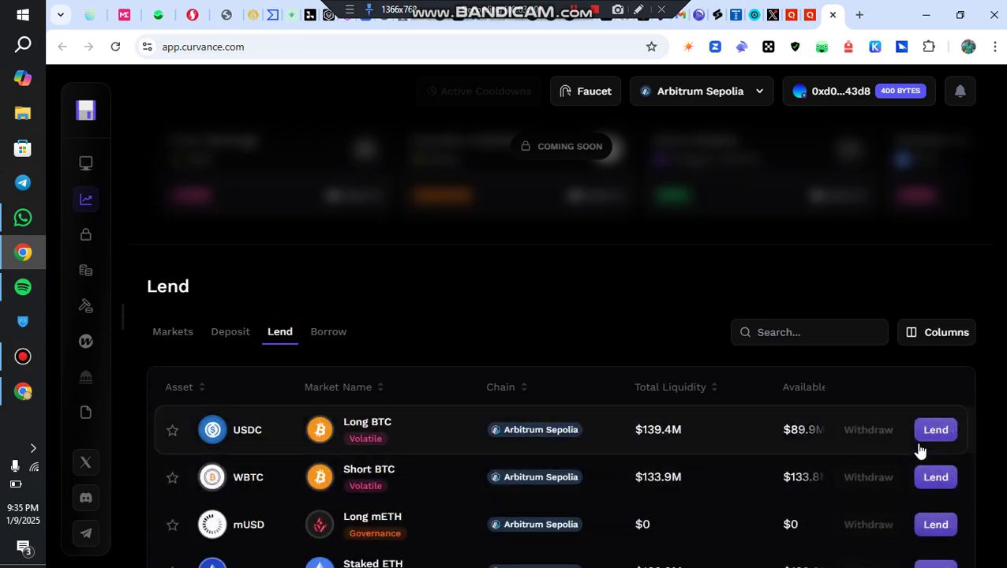
pyautogui.scroll(5, 496, 316)
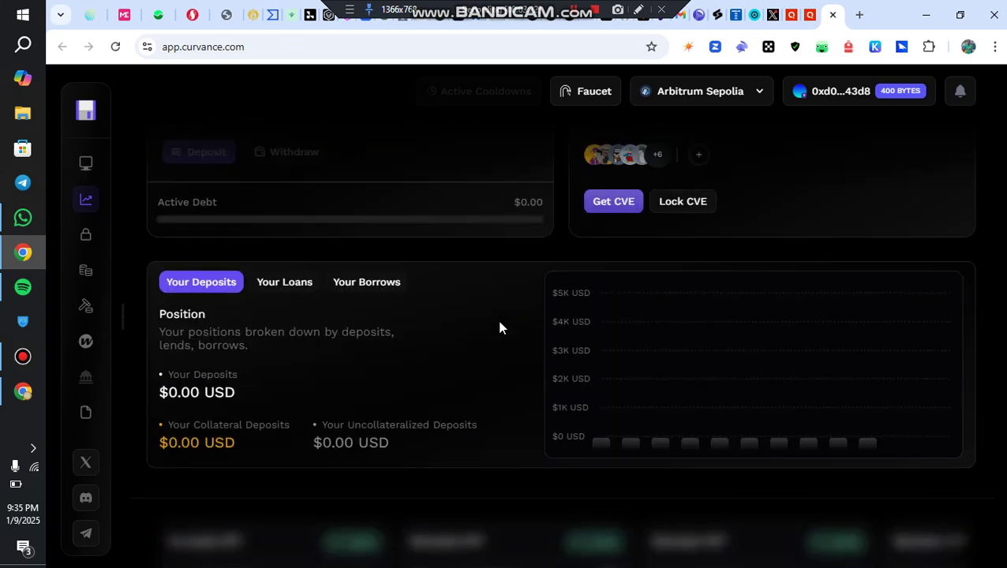
pyautogui.scroll(2, 494, 320)
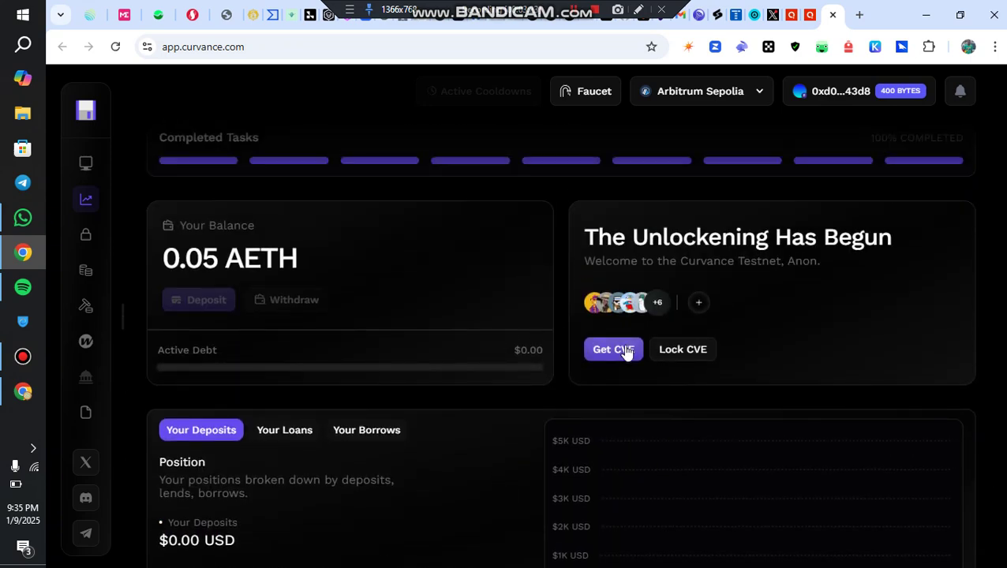
# Step: Open the CVE Lock page and review its 10 CVE balance, lock details and Create Lock form
pyautogui.click(704, 357)
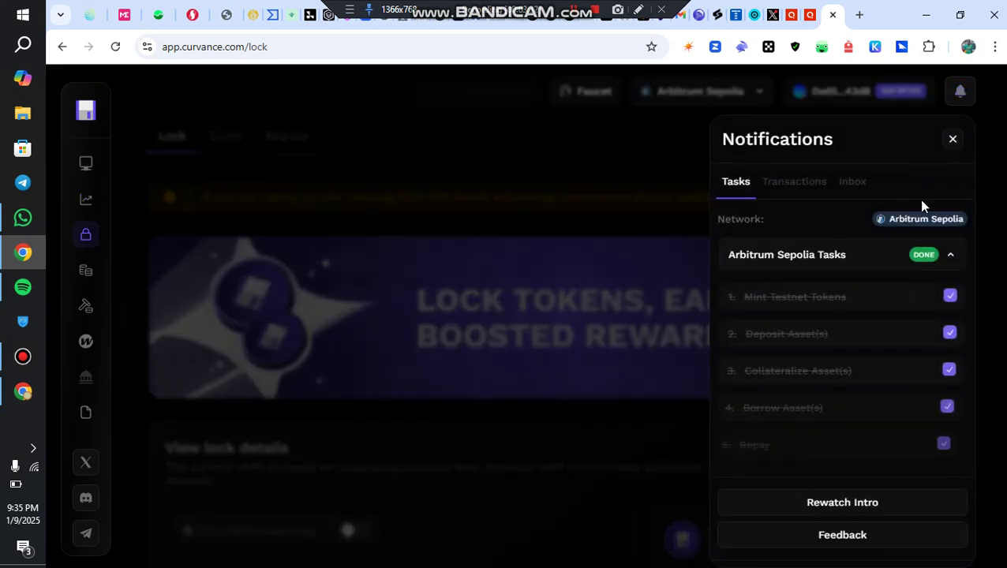
pyautogui.scroll(-1, 837, 359)
pyautogui.scroll(-3, 838, 381)
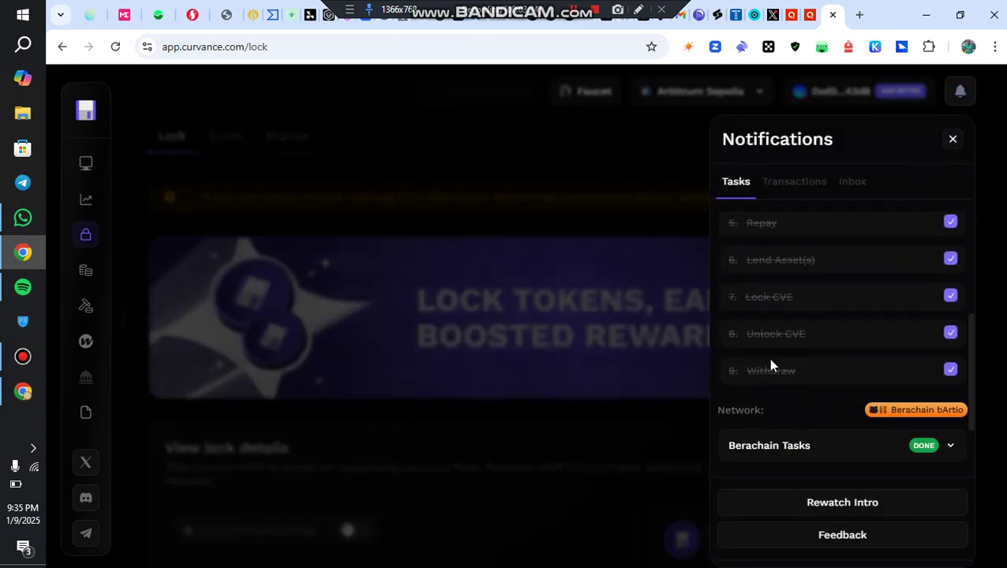
pyautogui.click(363, 202)
pyautogui.scroll(-2, 694, 509)
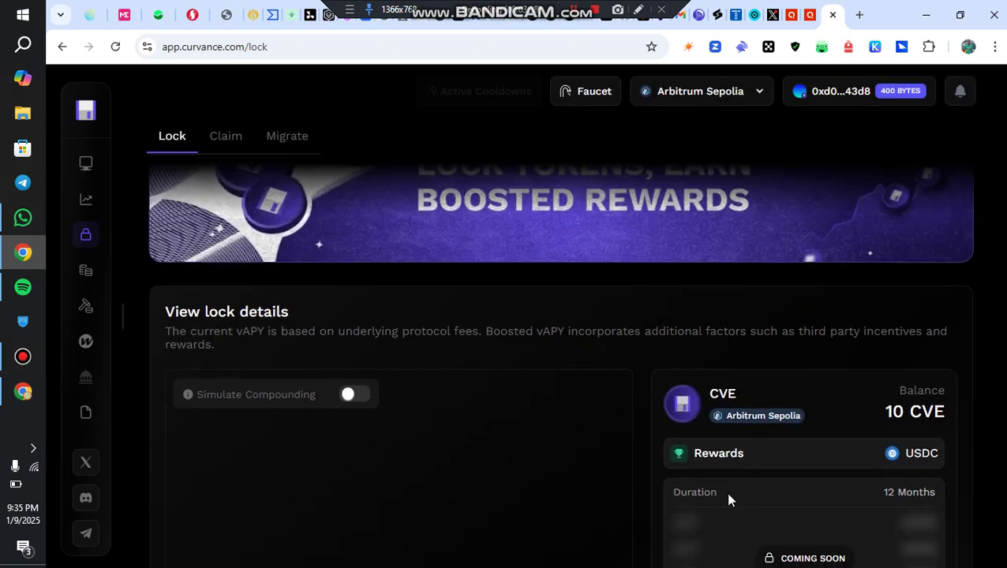
pyautogui.scroll(-2, 789, 446)
pyautogui.scroll(-2, 814, 442)
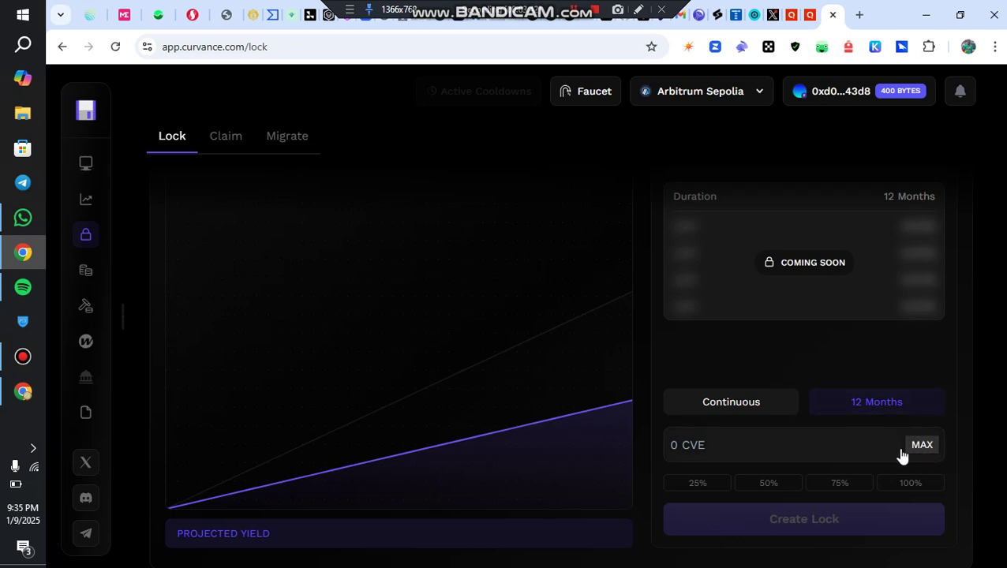
pyautogui.scroll(6, 868, 442)
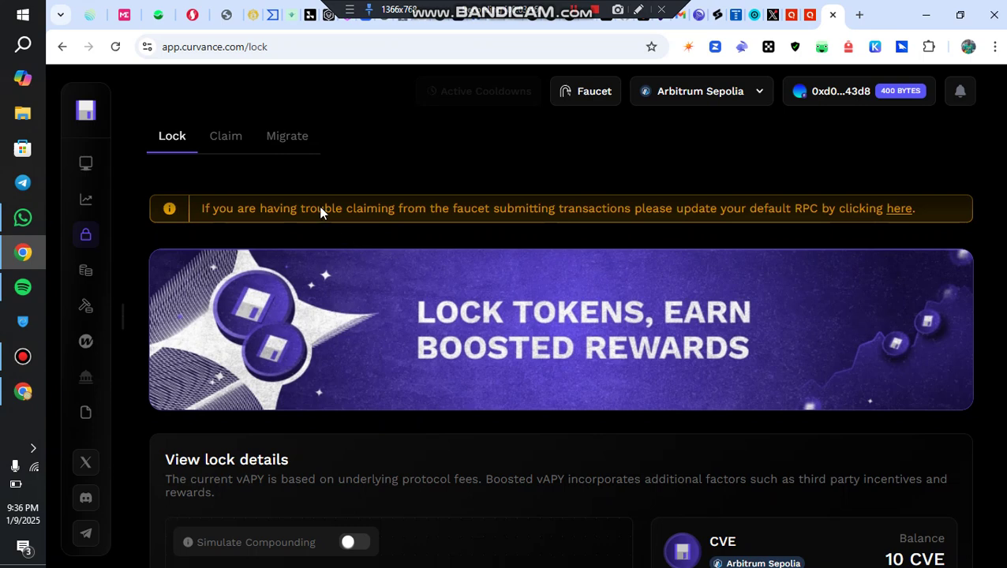
pyautogui.click(226, 139)
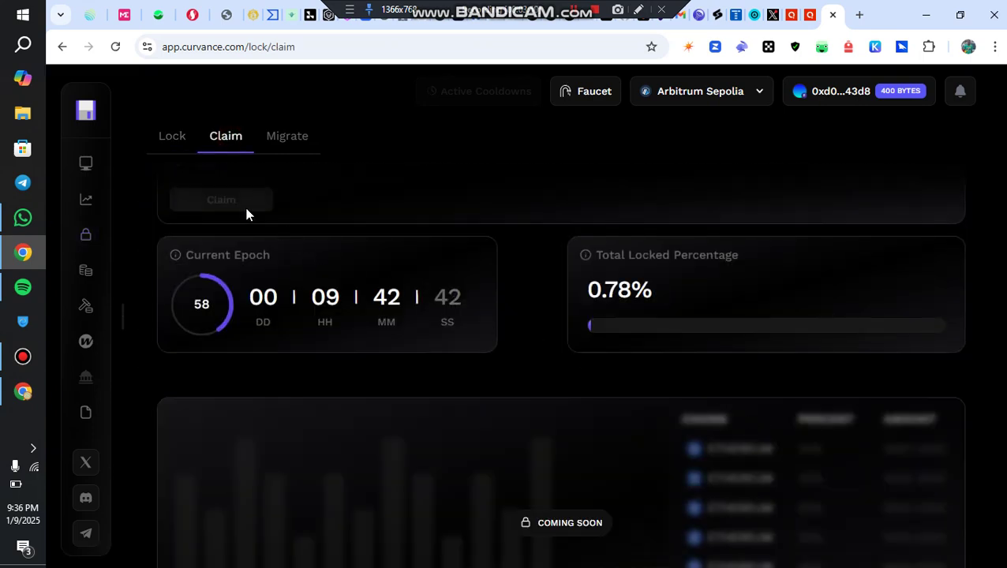
pyautogui.scroll(3, 160, 224)
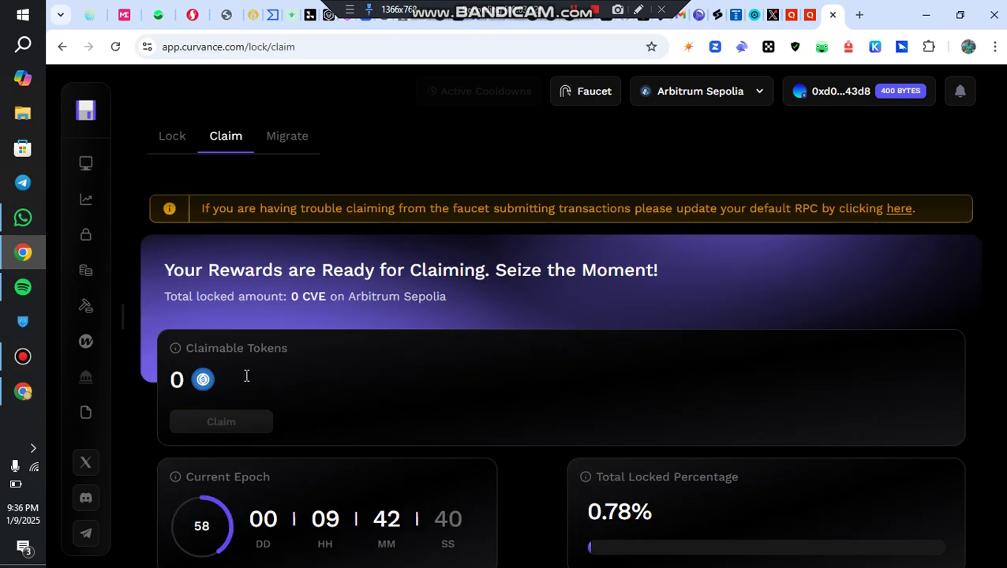
pyautogui.scroll(-2, 287, 321)
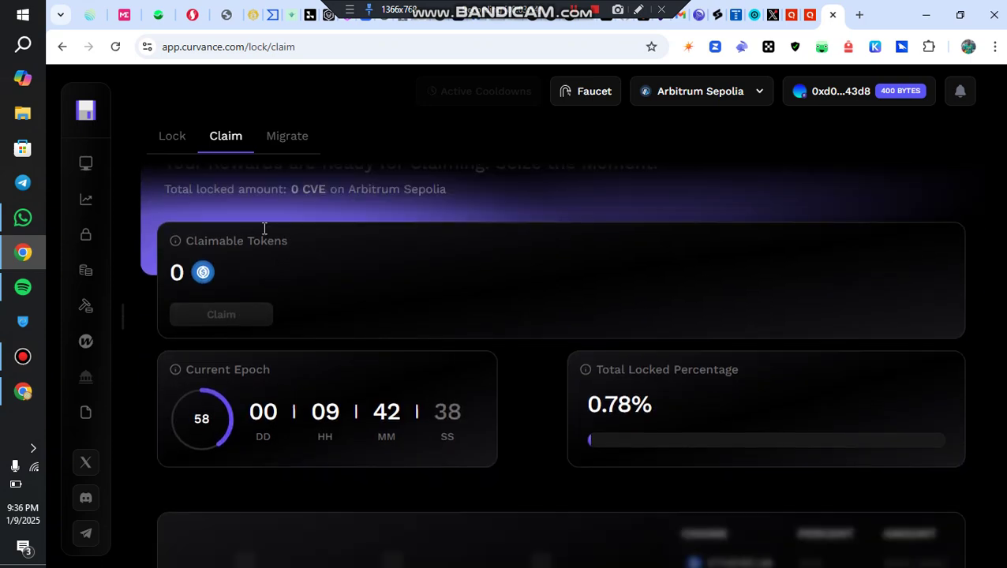
pyautogui.scroll(-4, 501, 403)
pyautogui.scroll(5, 212, 278)
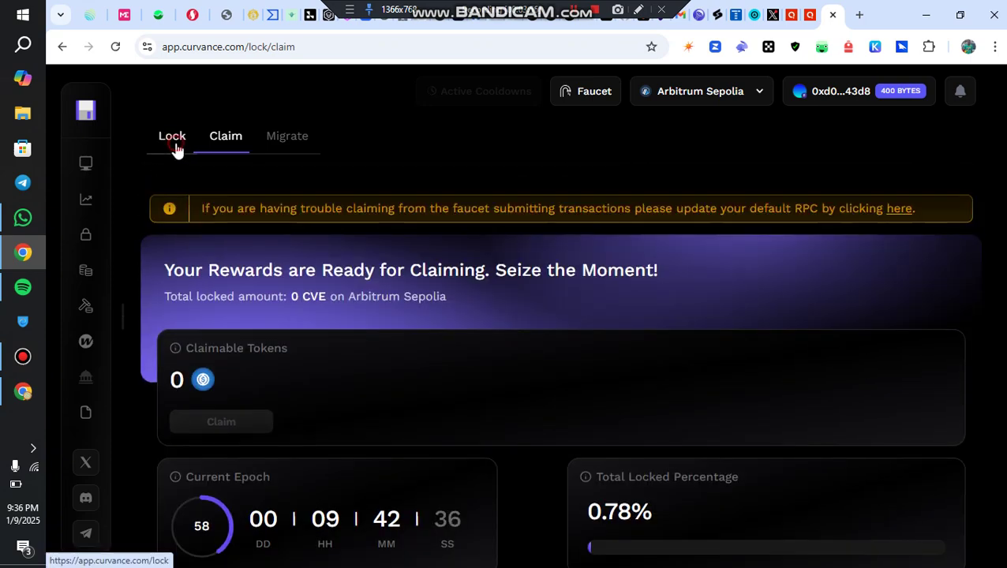
pyautogui.click(173, 136)
pyautogui.scroll(-2, 479, 442)
pyautogui.scroll(-2, 602, 458)
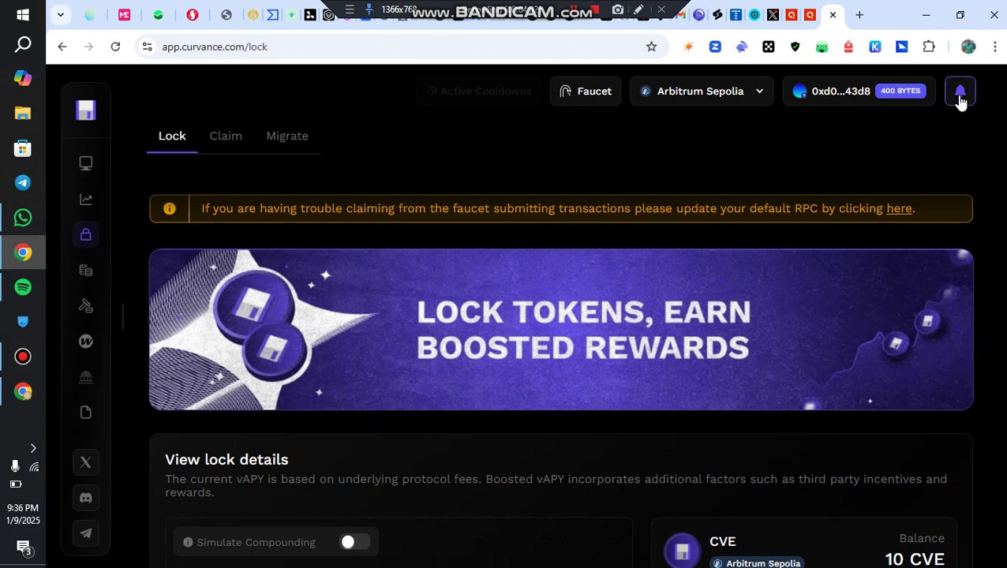
pyautogui.click(960, 101)
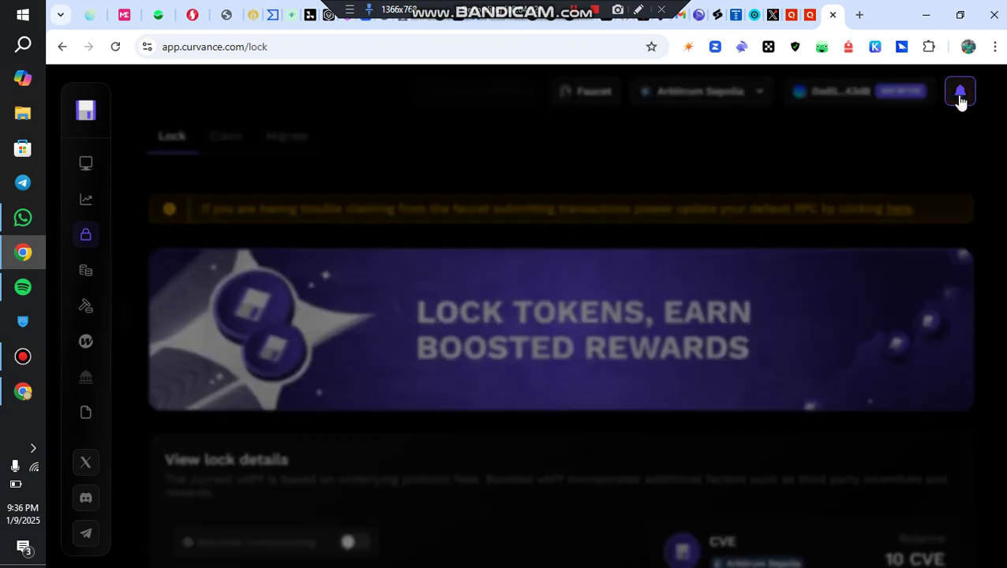
pyautogui.scroll(-1, 841, 412)
pyautogui.scroll(-3, 841, 412)
pyautogui.scroll(-2, 841, 411)
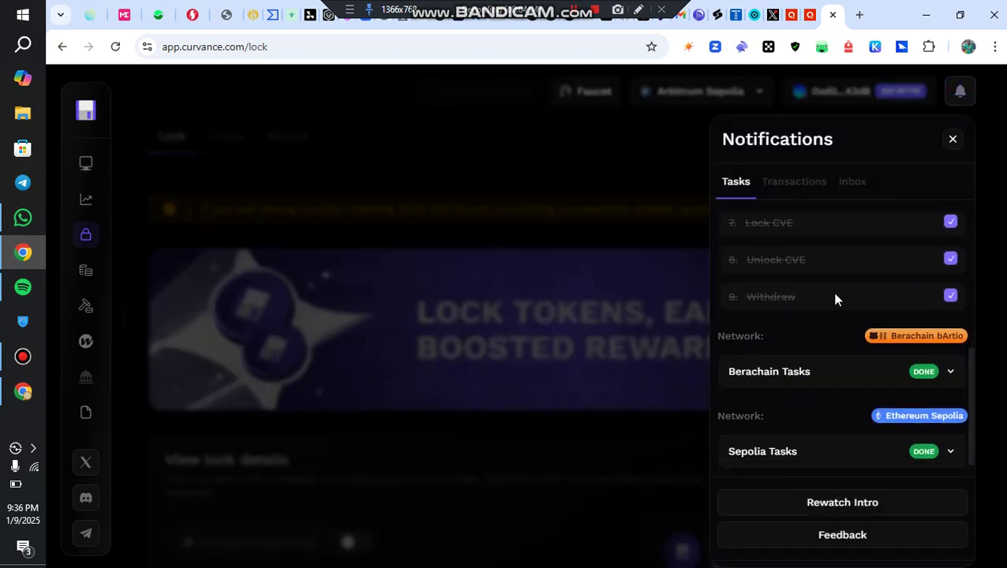
pyautogui.click(427, 312)
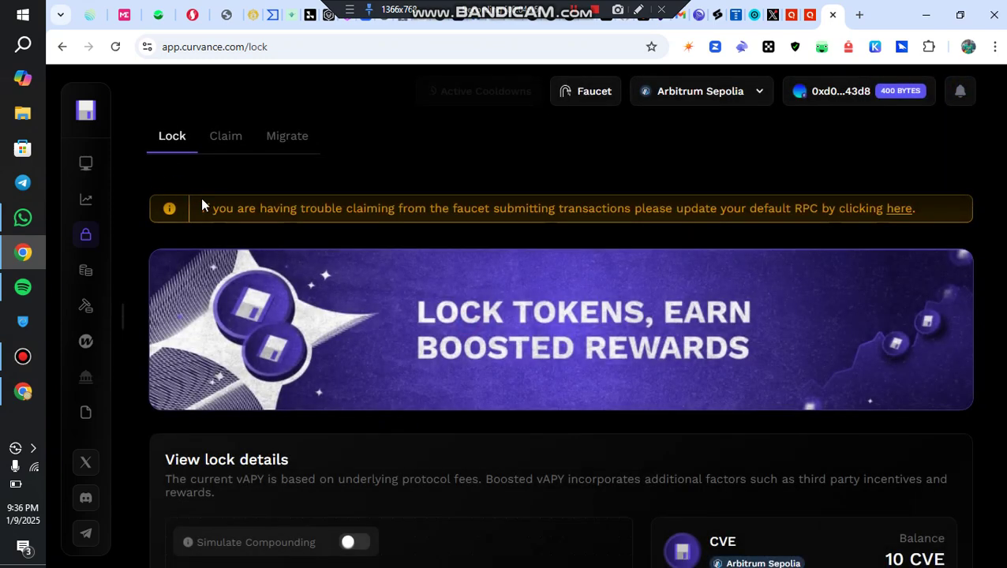
# Step: Open the dashboard and review 400 Bytes, rank 19406 of 63284 and the trade history
pyautogui.click(88, 164)
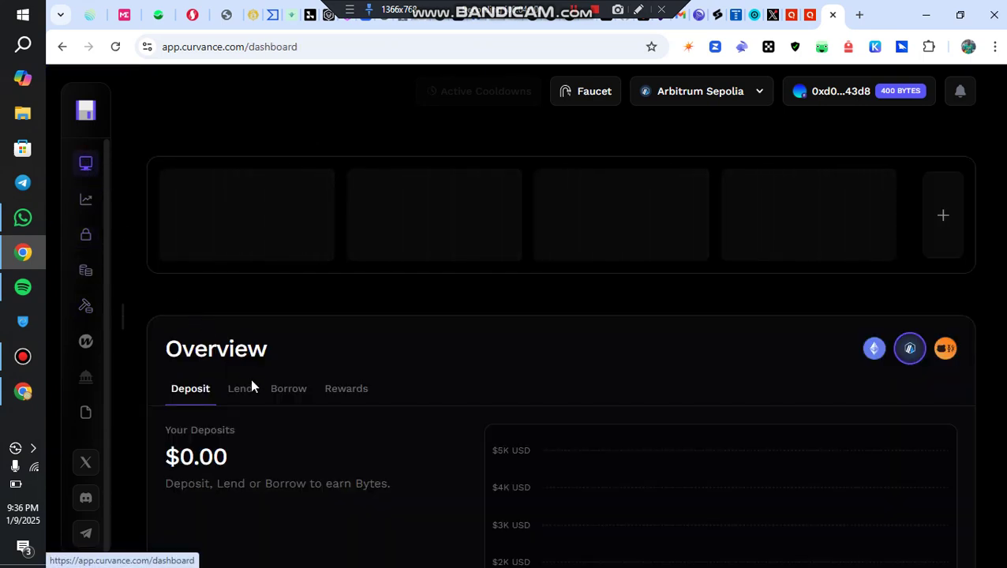
pyautogui.scroll(-6, 316, 372)
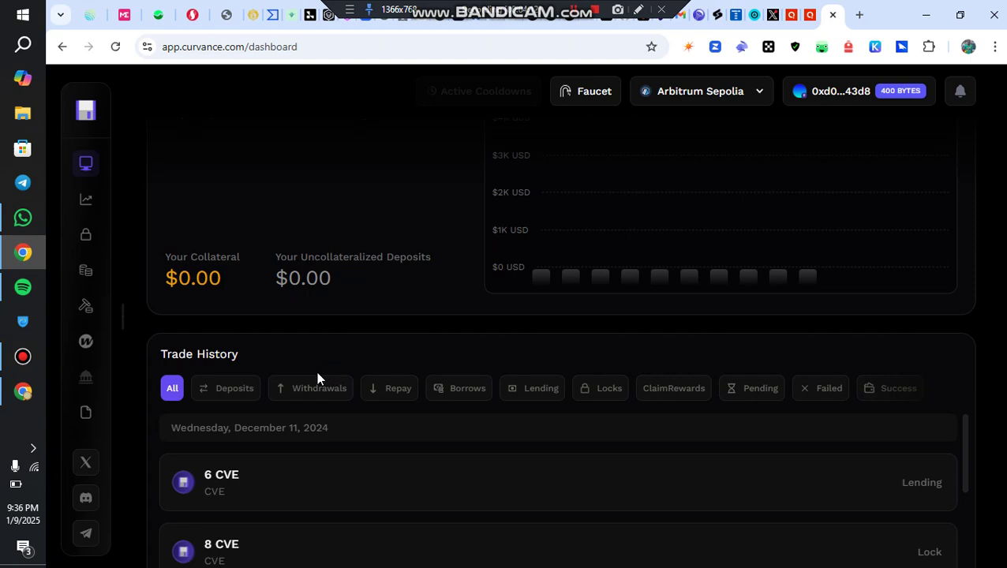
pyautogui.scroll(8, 303, 429)
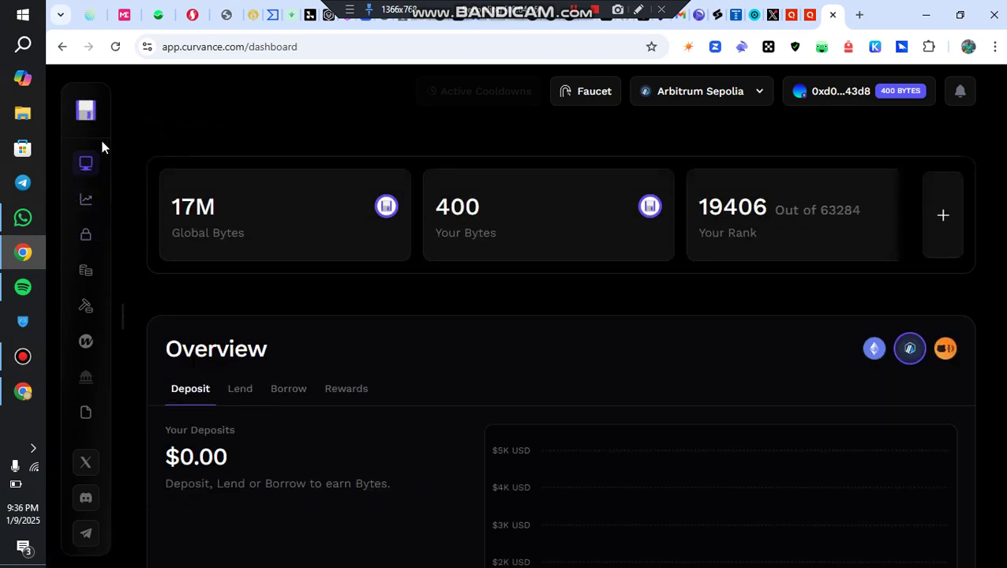
# Step: Open Markets and browse the WBTC, USDC, mETH and LUSD deposit markets table
pyautogui.click(88, 203)
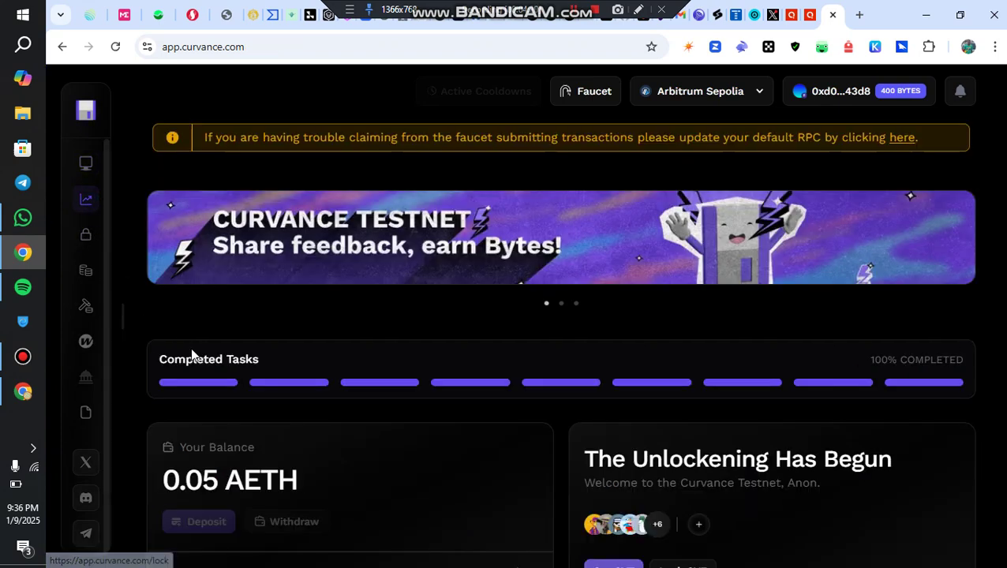
pyautogui.scroll(-3, 218, 352)
pyautogui.scroll(-1, 228, 350)
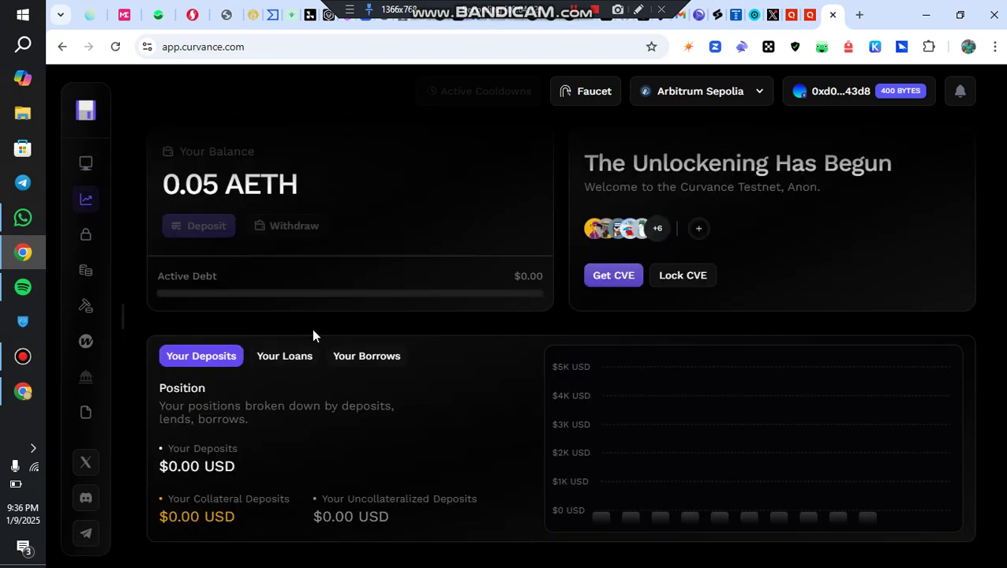
pyautogui.scroll(4, 312, 330)
pyautogui.scroll(-3, 324, 330)
pyautogui.scroll(-5, 333, 353)
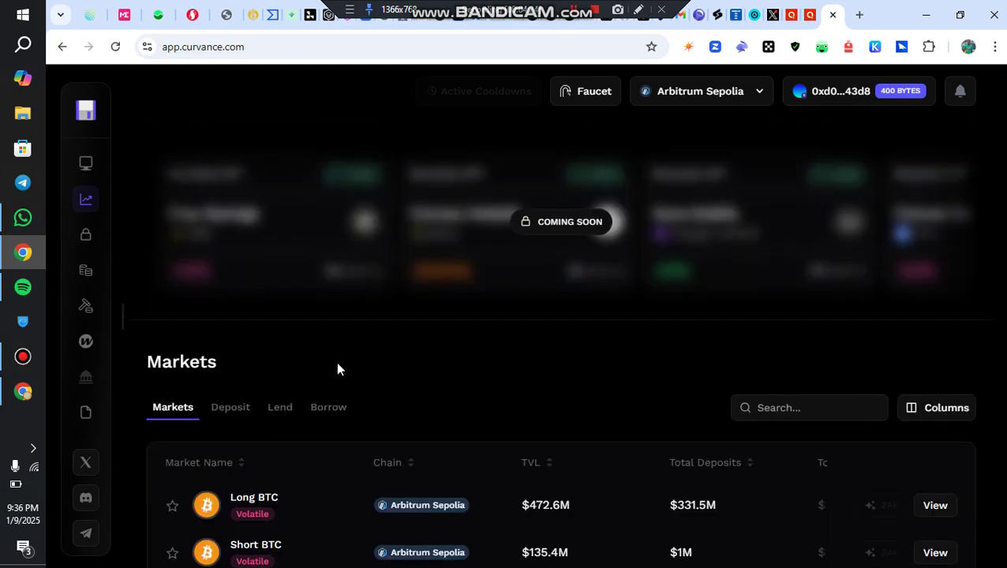
pyautogui.scroll(-2, 626, 423)
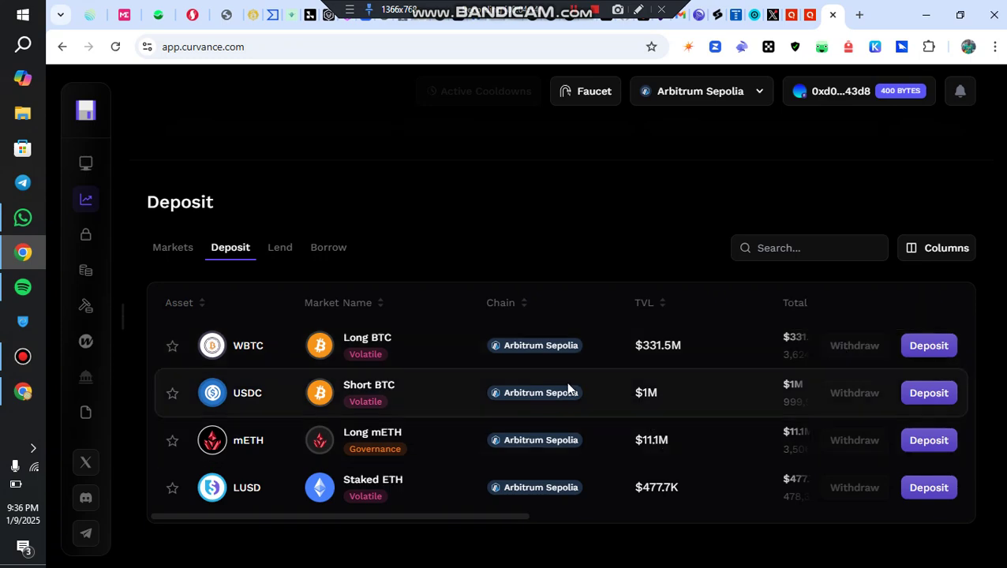
pyautogui.scroll(2, 468, 383)
pyautogui.scroll(3, 468, 382)
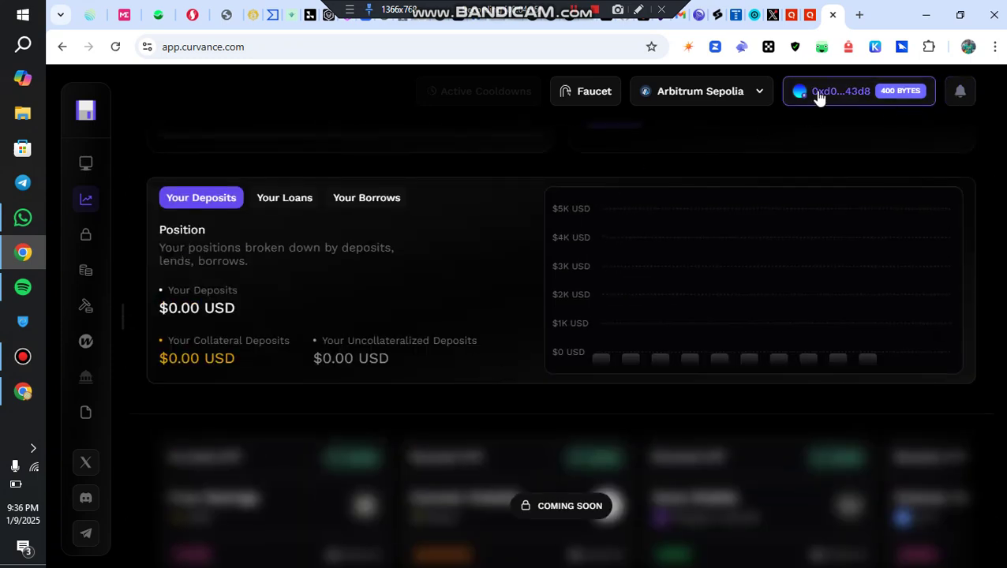
pyautogui.click(722, 99)
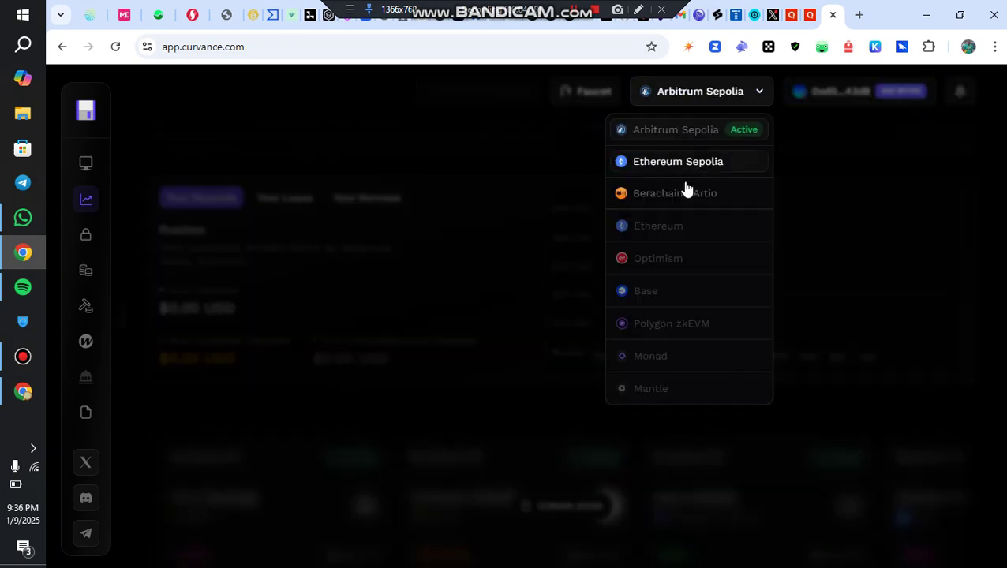
pyautogui.click(533, 196)
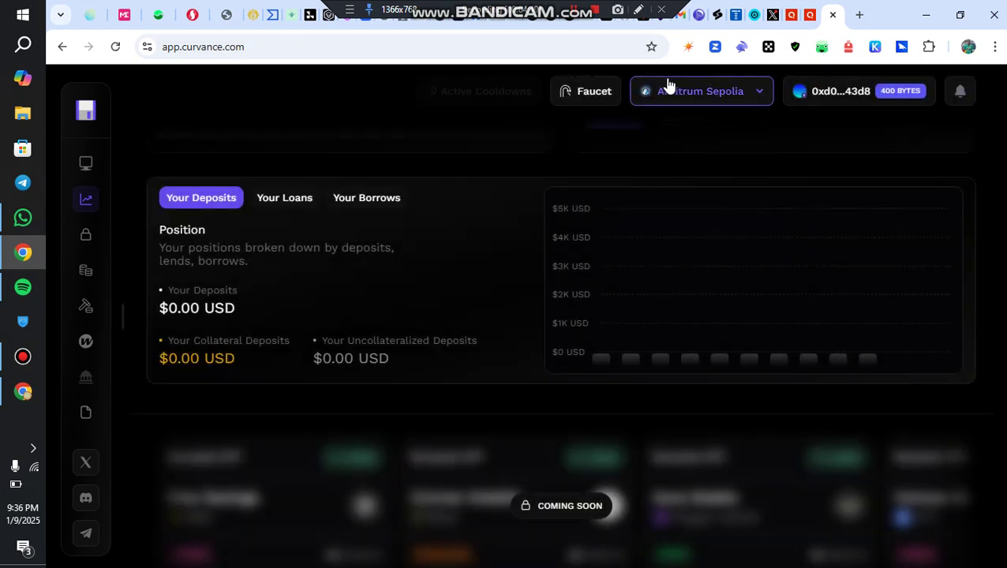